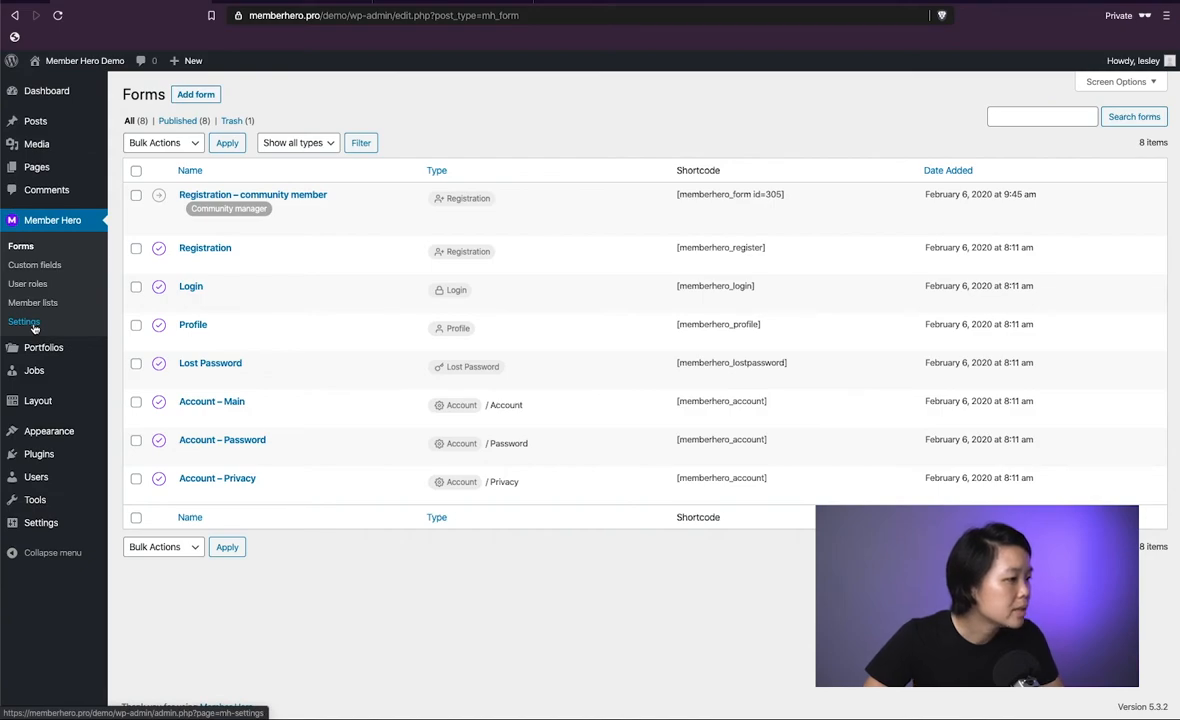
# Choose Member as the new user default role in the Member Hero settings.
pyautogui.click(33, 326)
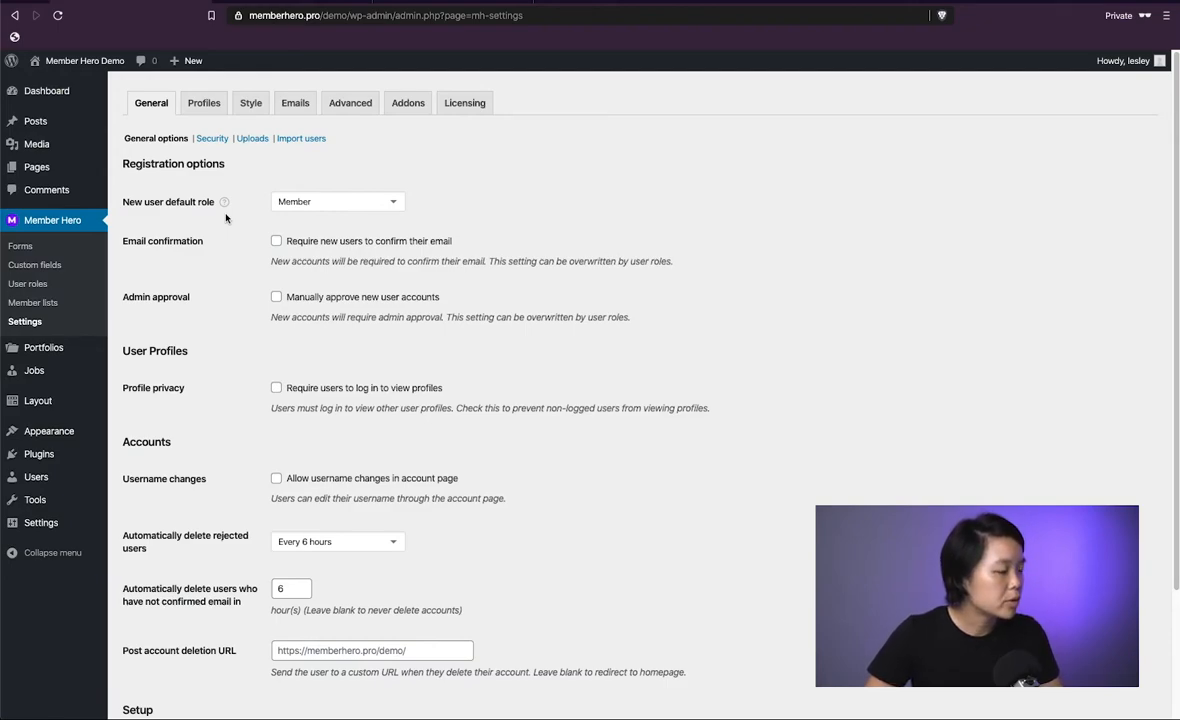
pyautogui.click(376, 205)
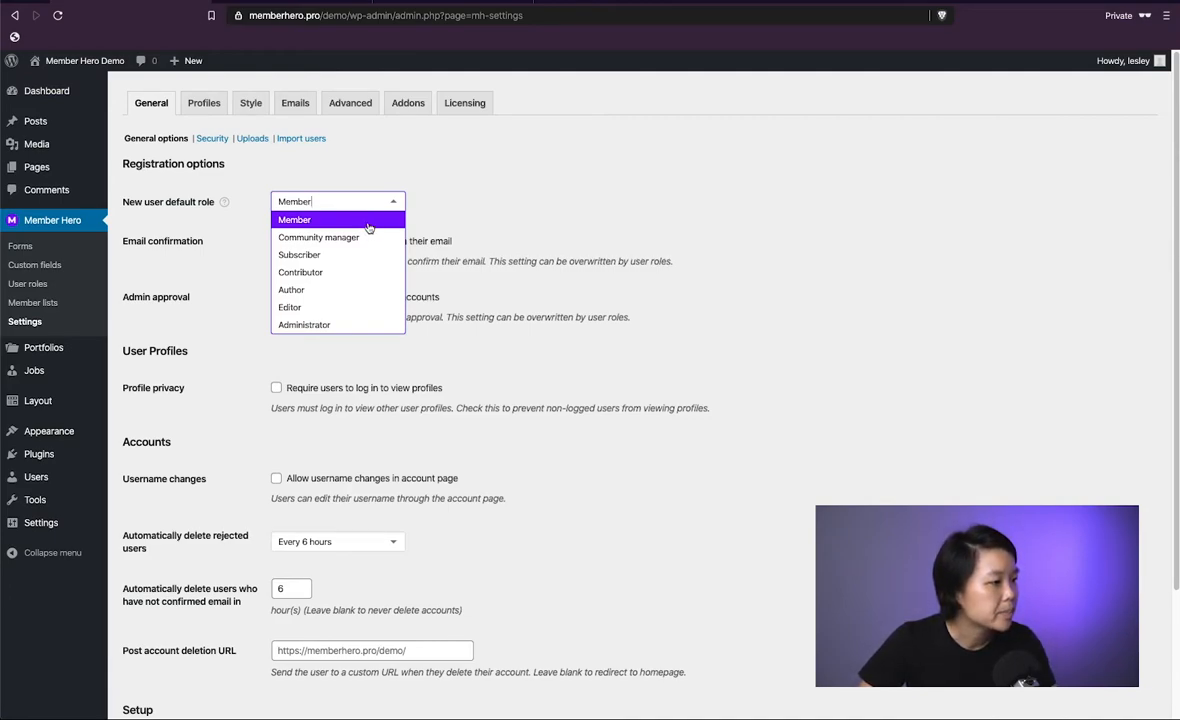
pyautogui.click(368, 224)
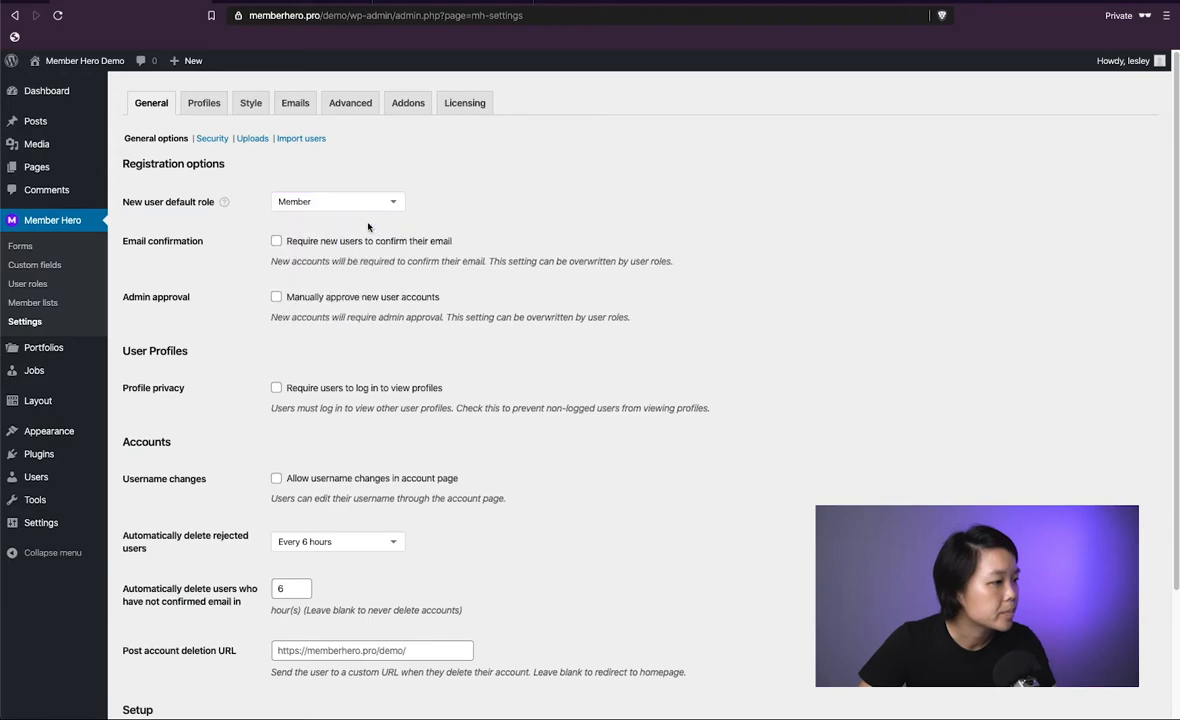
# Open the Registration form for editing and select Registration as its form type.
pyautogui.click(53, 254)
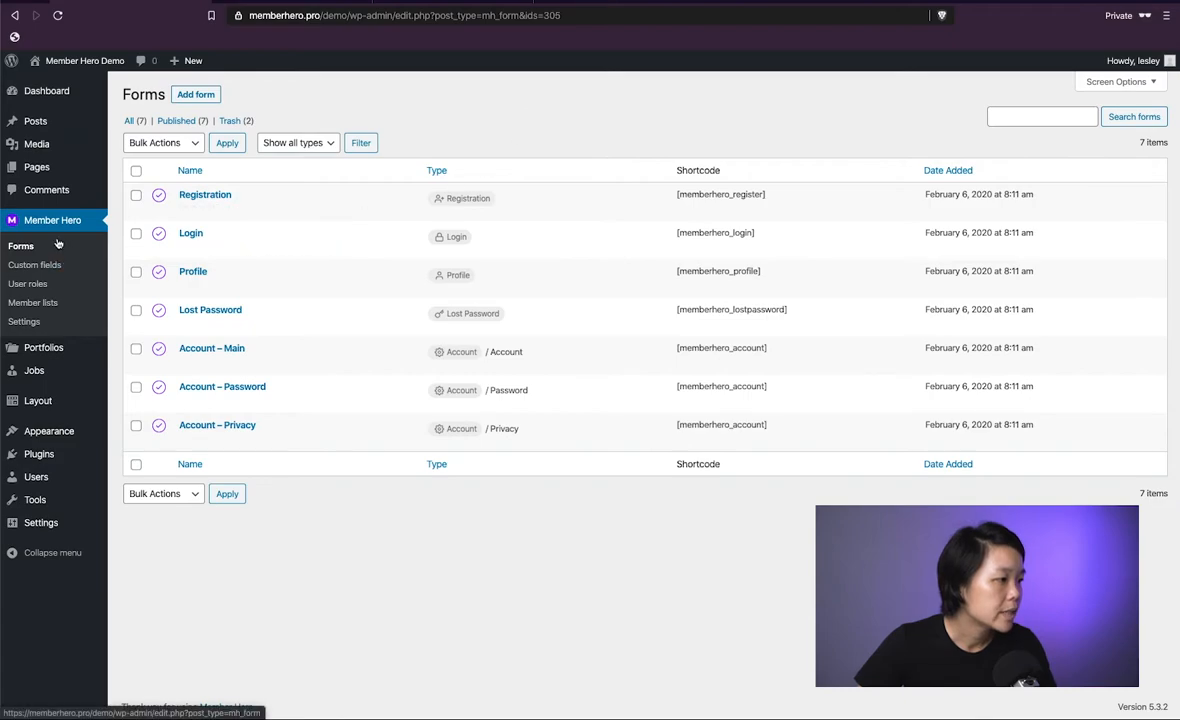
pyautogui.moveTo(190, 195)
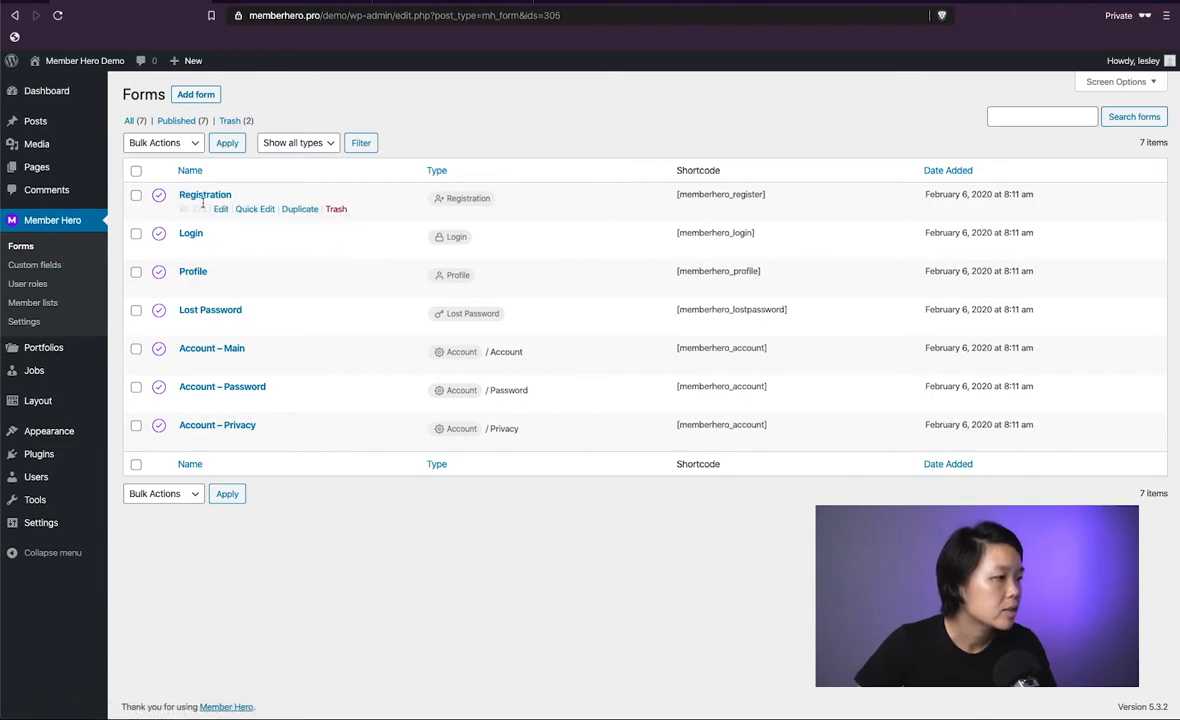
pyautogui.click(221, 210)
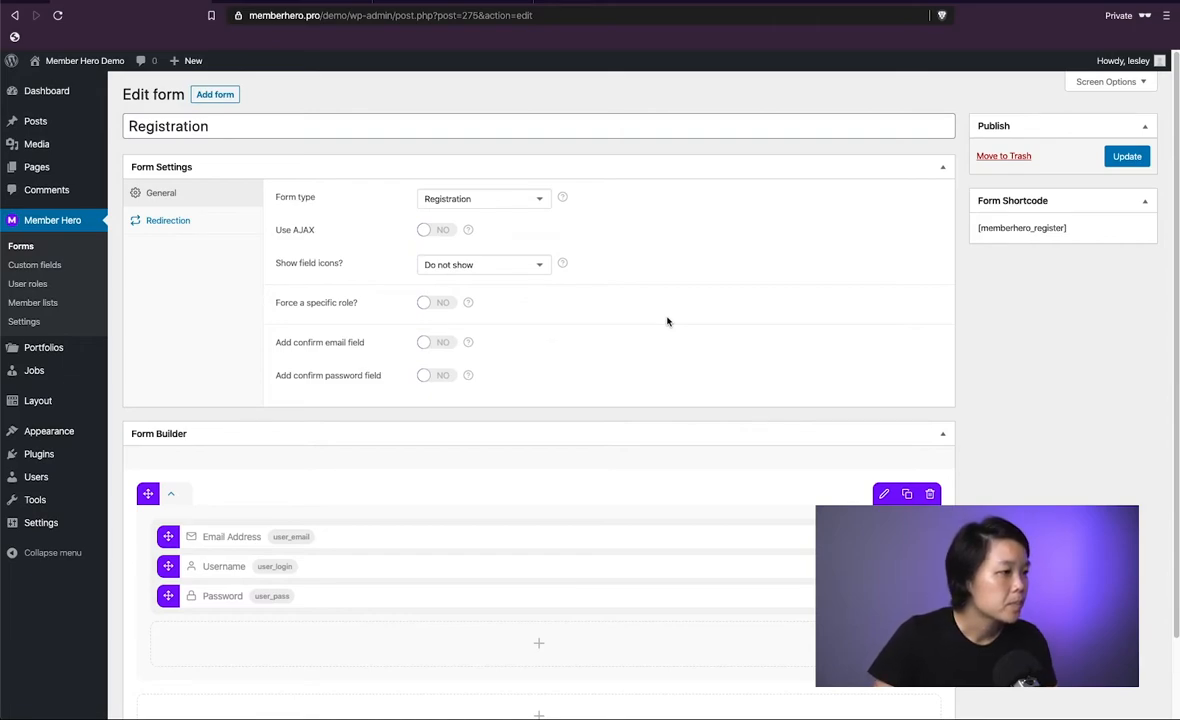
pyautogui.click(537, 198)
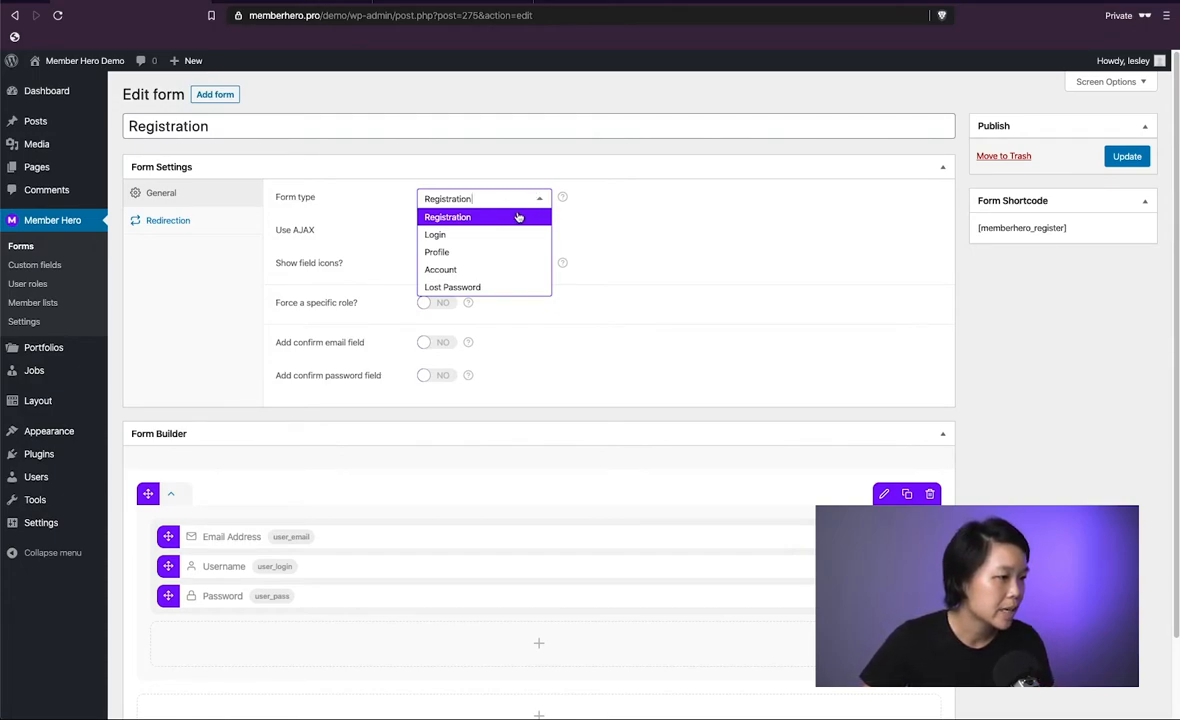
pyautogui.click(518, 217)
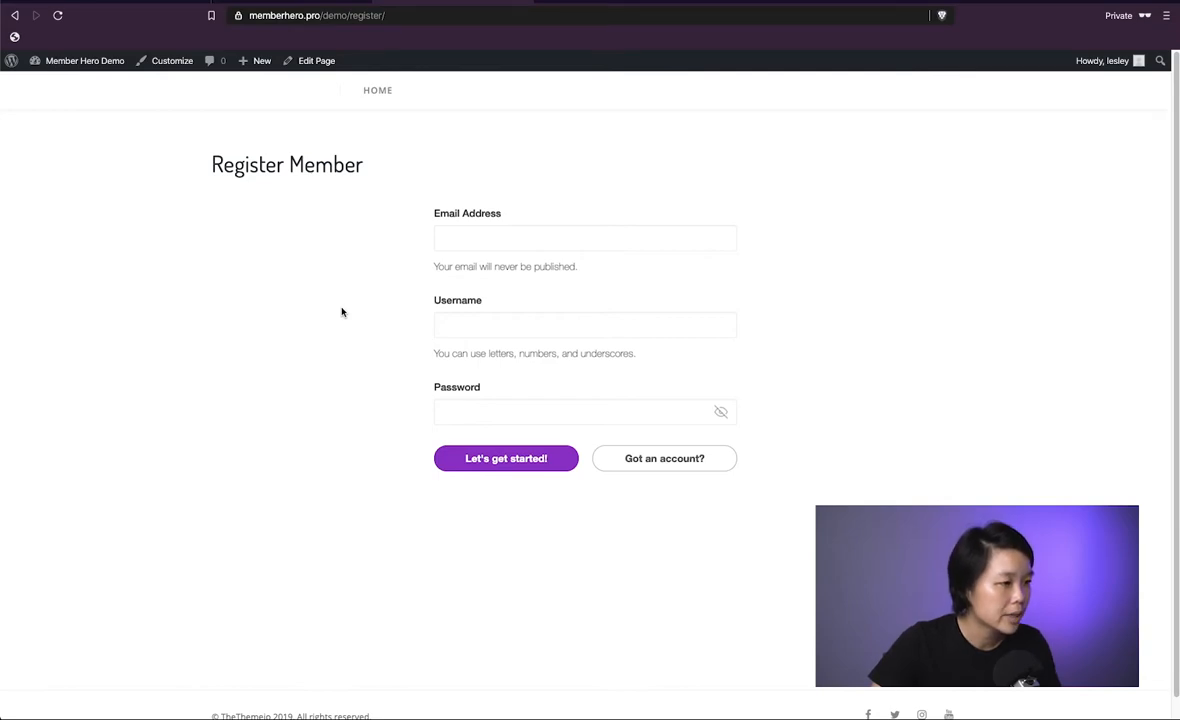
# Show the form's field icons beside the label, update the form and reload the public registration page.
pyautogui.click(168, 2)
pyautogui.click(480, 305)
pyautogui.click(490, 337)
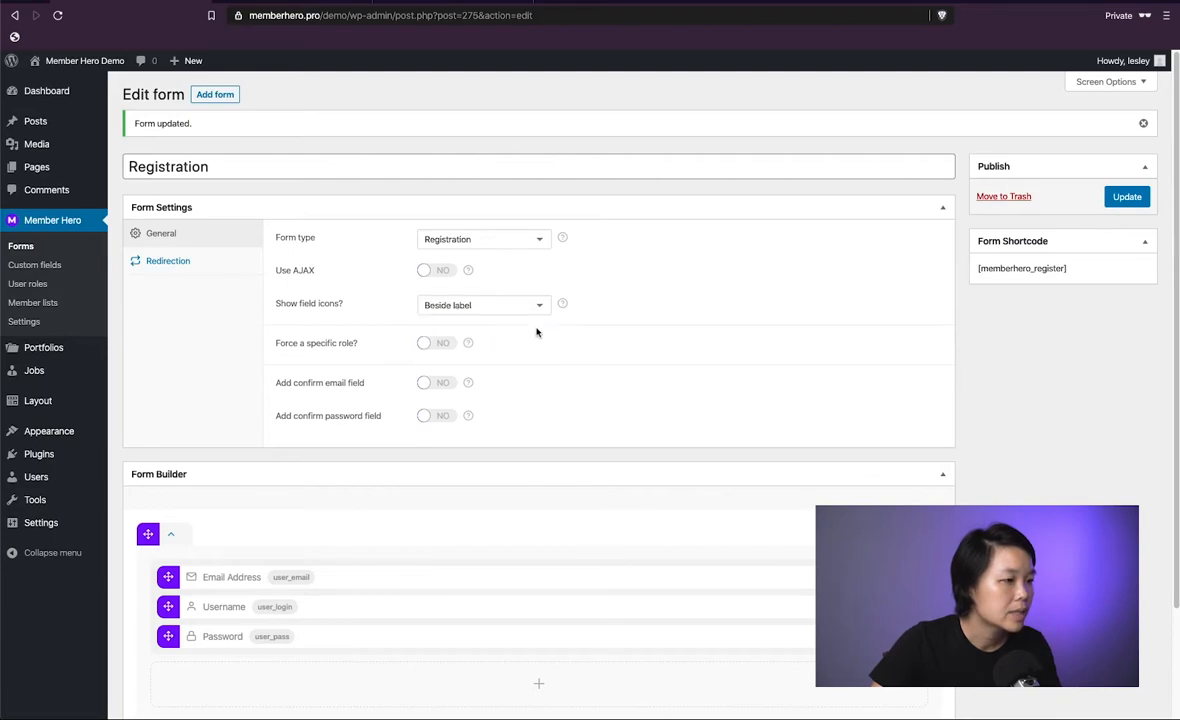
pyautogui.click(1108, 199)
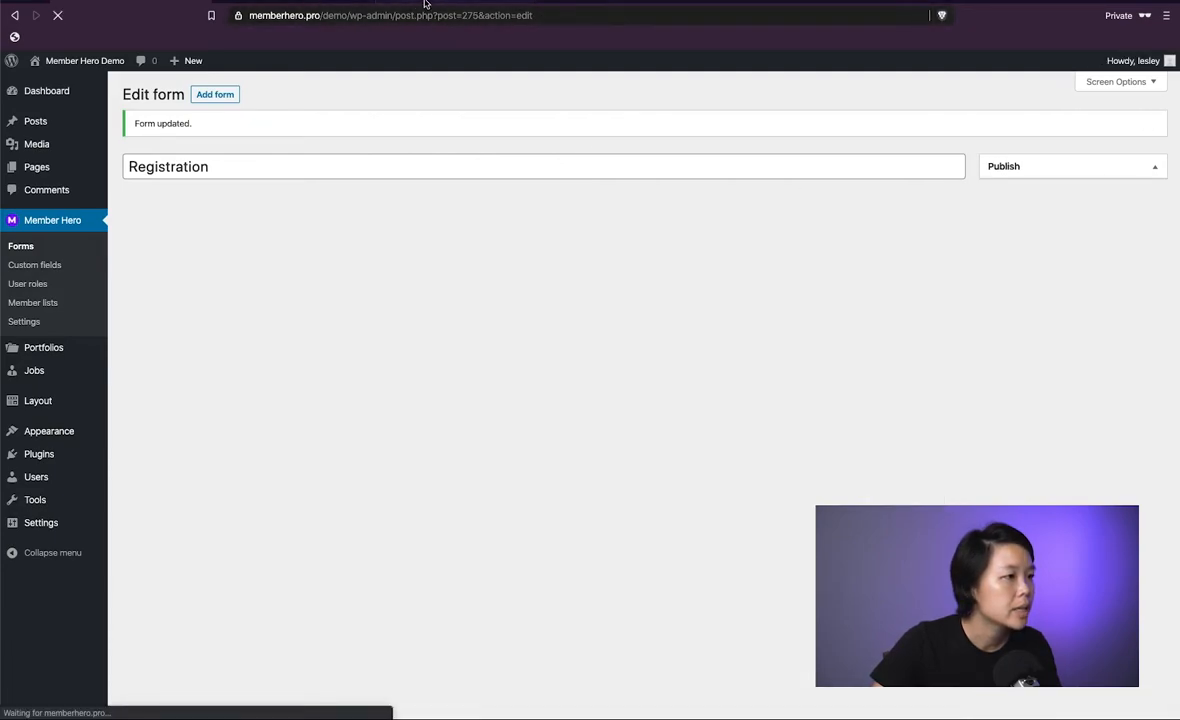
pyautogui.click(423, 4)
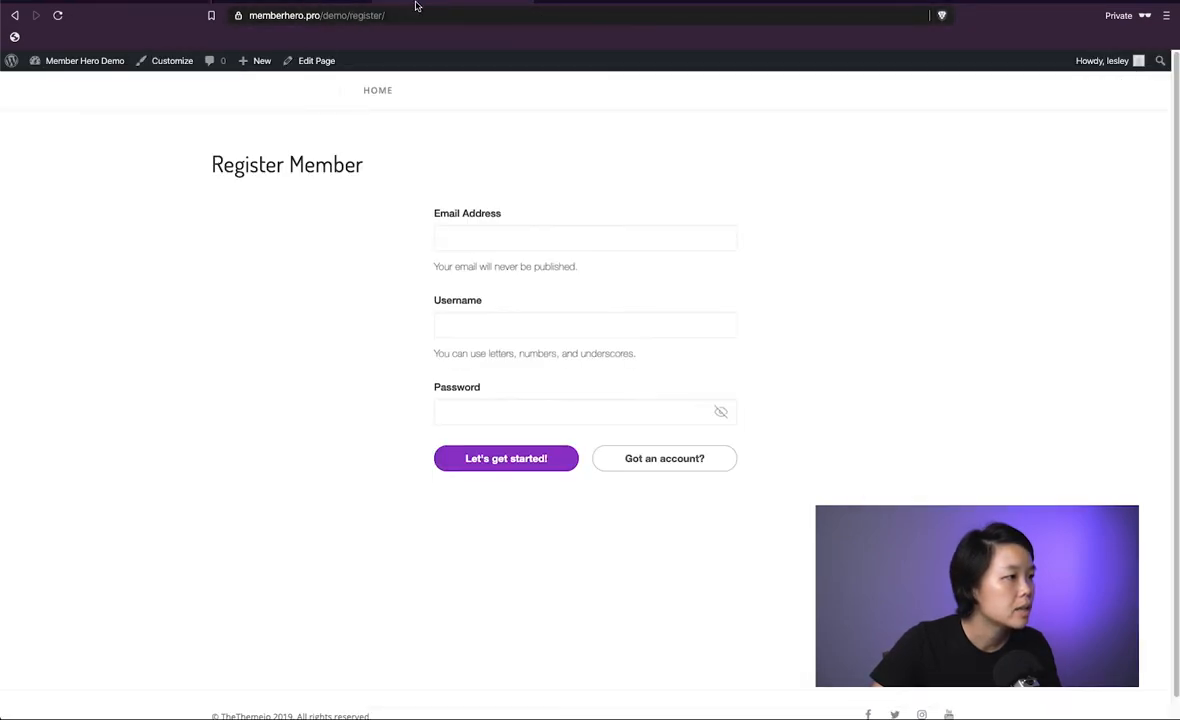
pyautogui.click(58, 15)
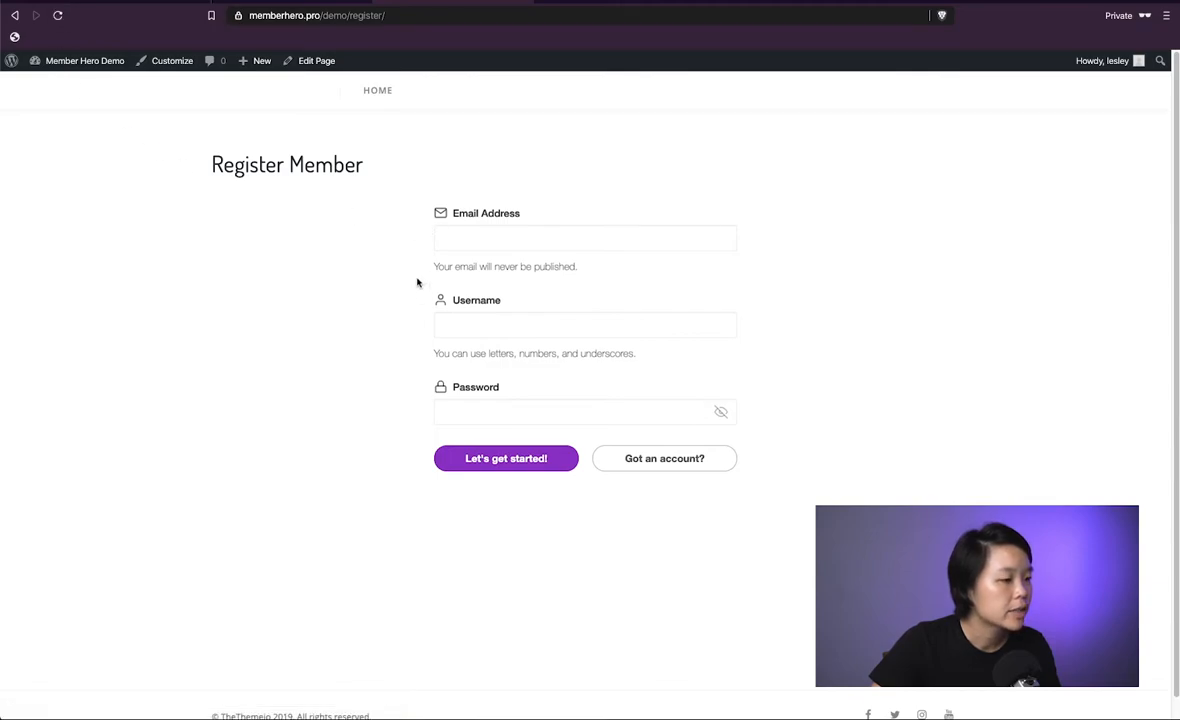
# Enable the confirm email and confirm password fields, update the form and check both fields on the reloaded registration page.
pyautogui.hotkey('ctrl', 'shift', 'Tab')
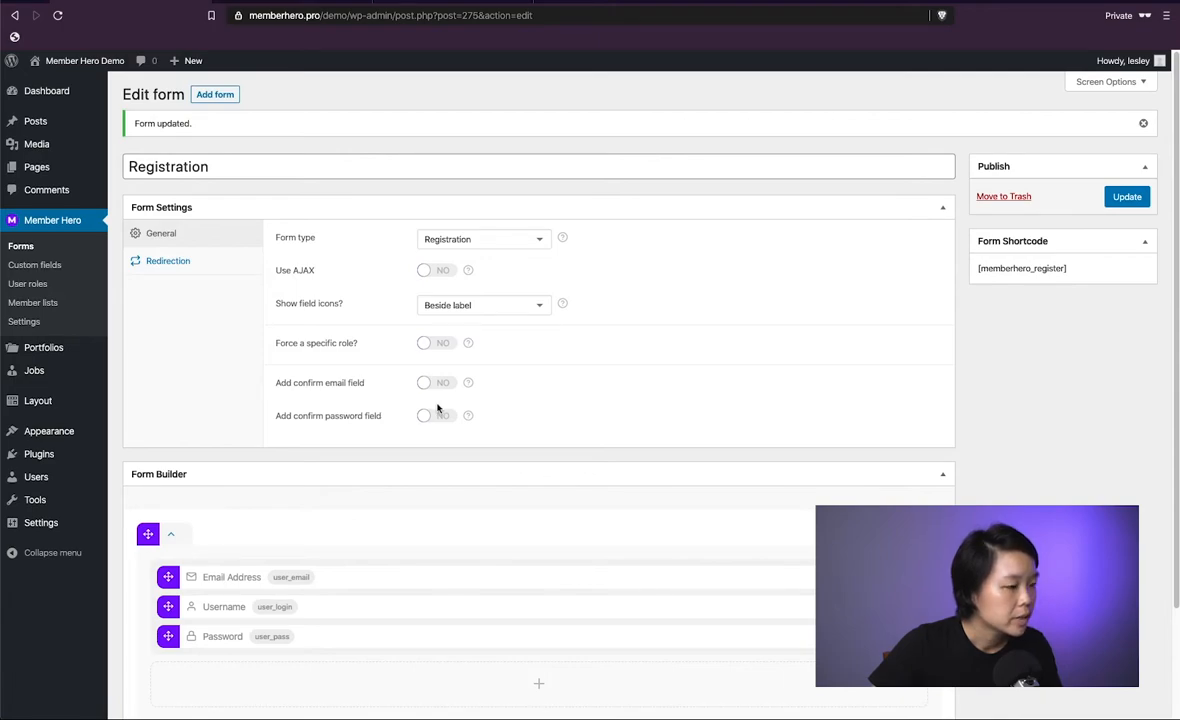
pyautogui.click(432, 415)
pyautogui.click(432, 383)
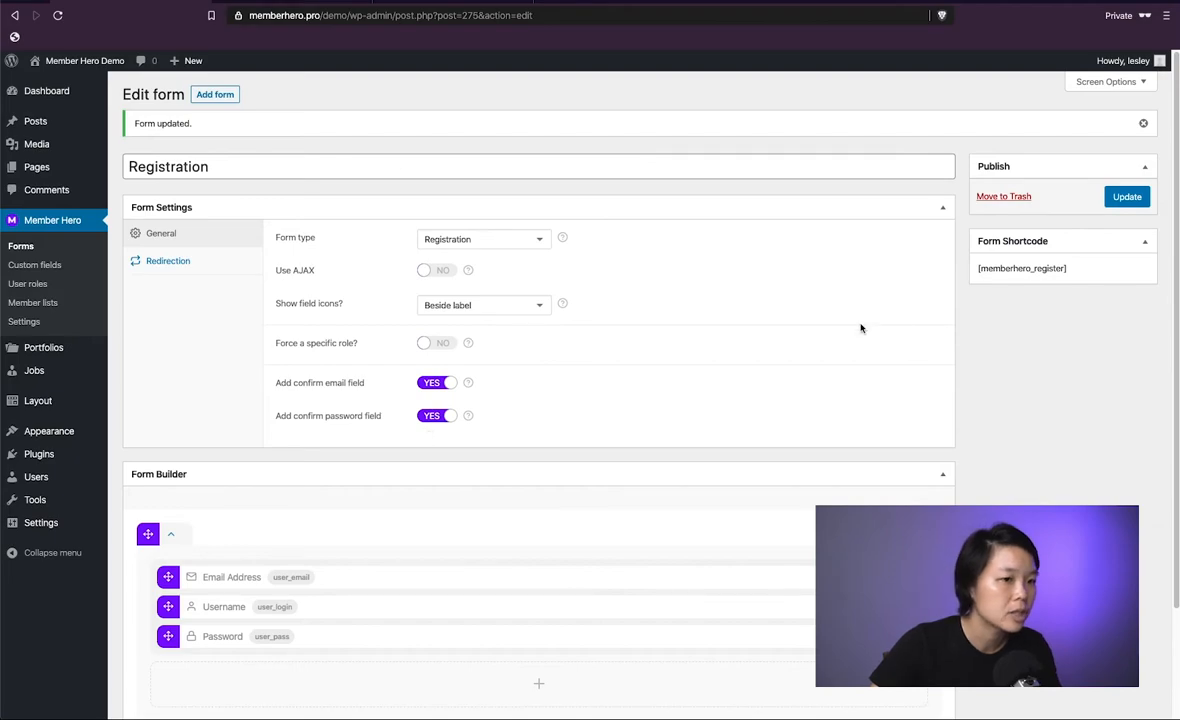
pyautogui.click(1133, 199)
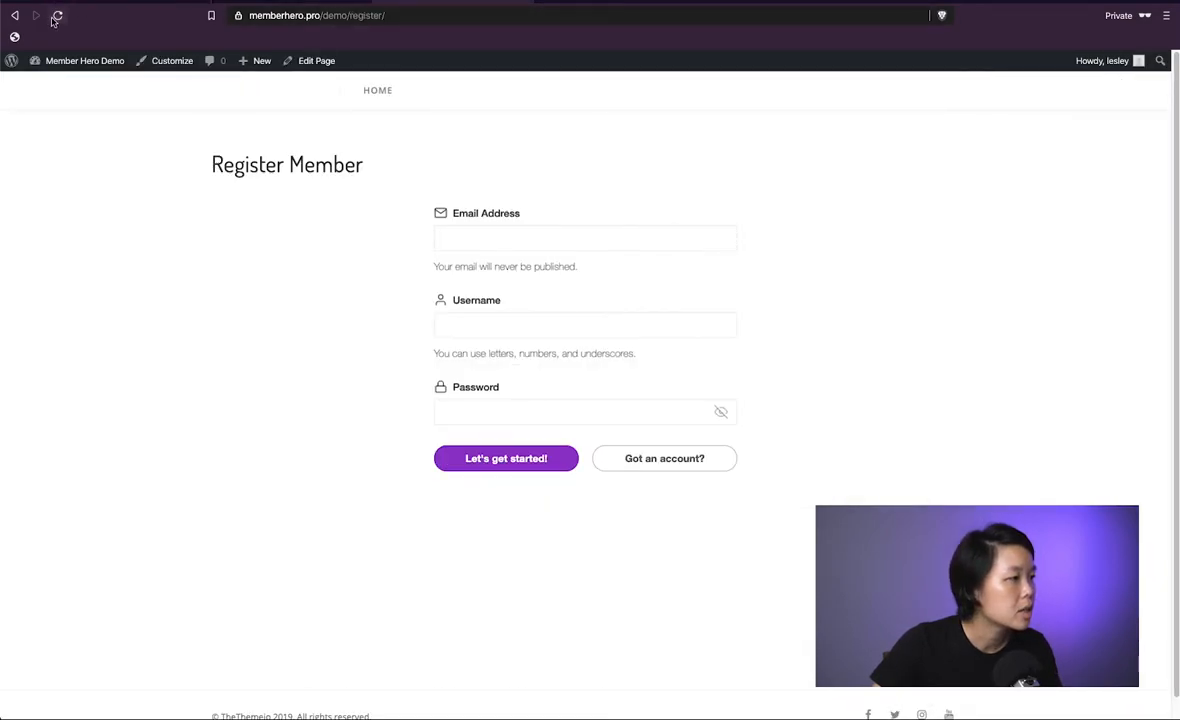
pyautogui.click(57, 16)
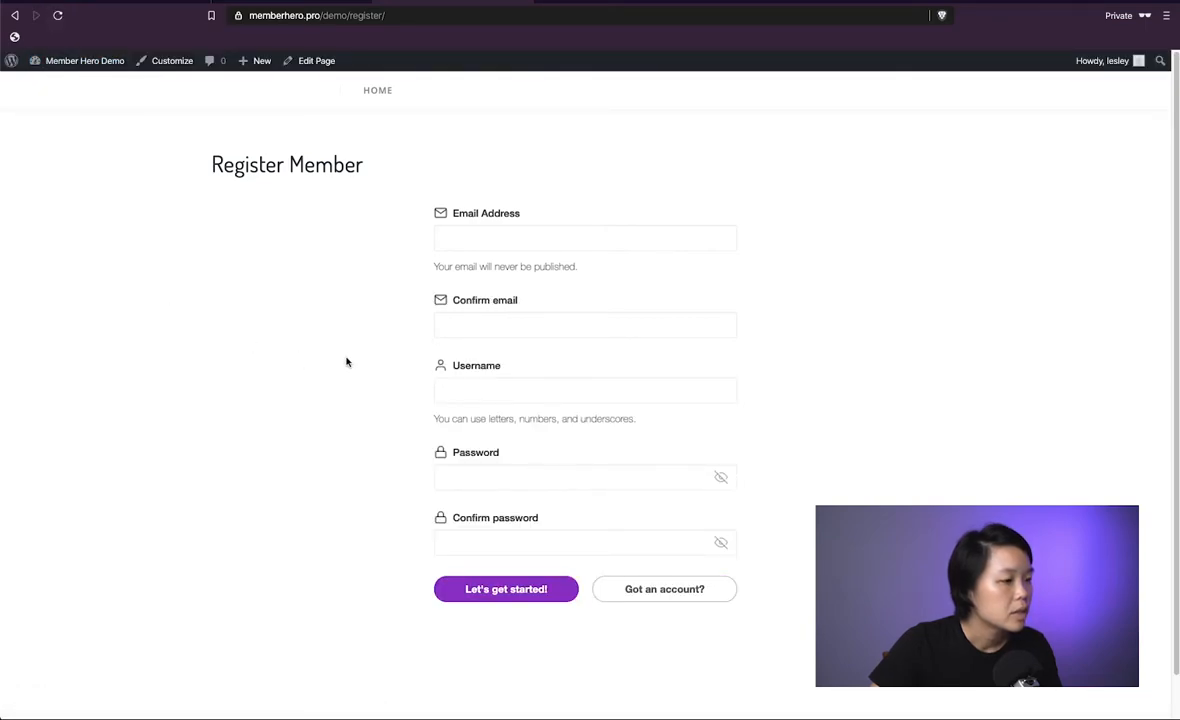
pyautogui.click(505, 322)
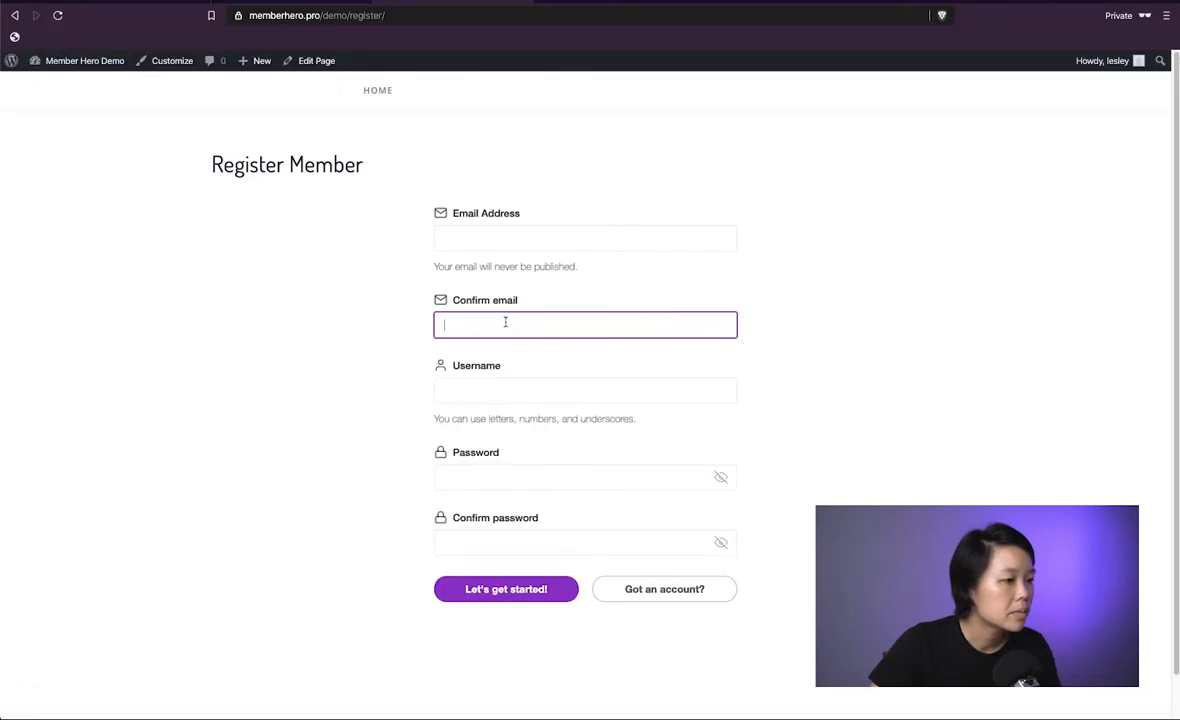
pyautogui.click(514, 548)
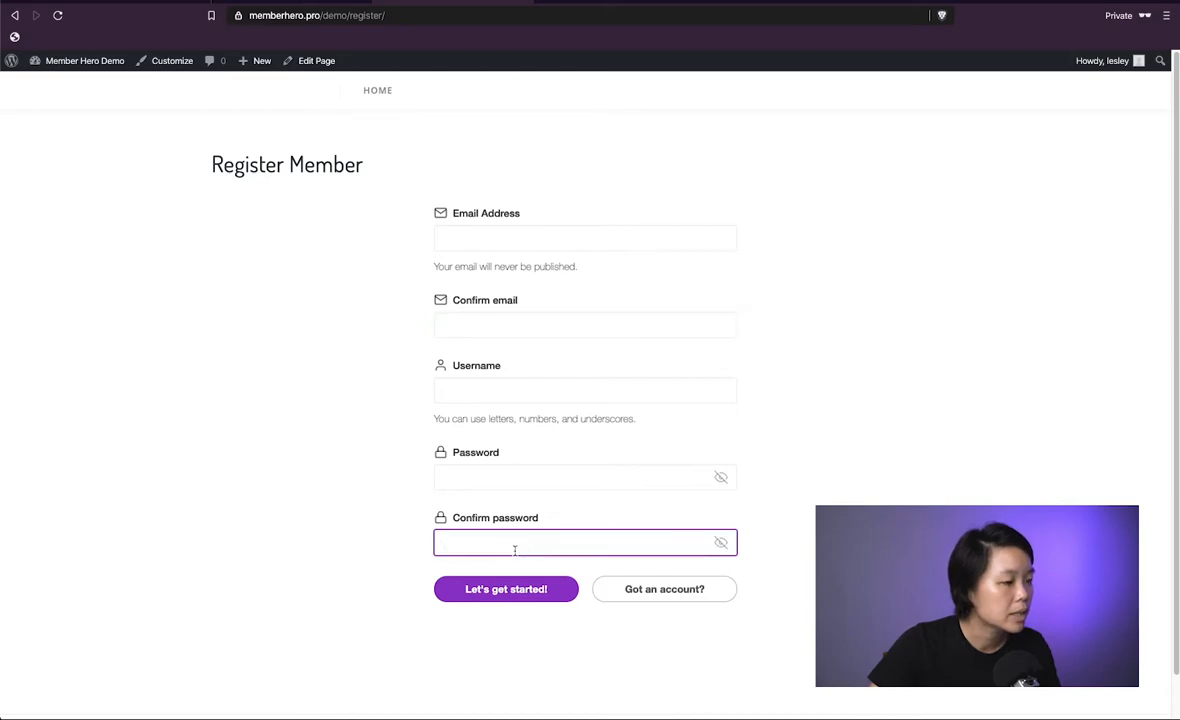
pyautogui.click(518, 233)
pyautogui.click(506, 328)
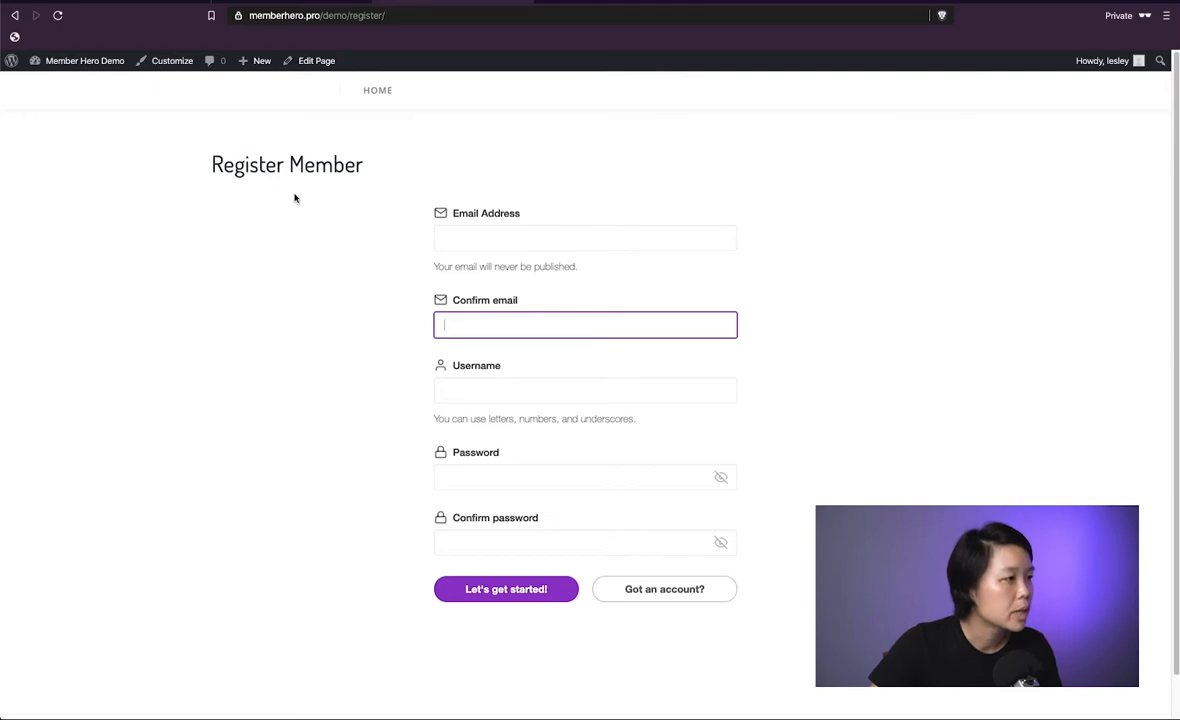
# Add email.com to the blocked emails of the form's Email Address field.
pyautogui.click(143, 5)
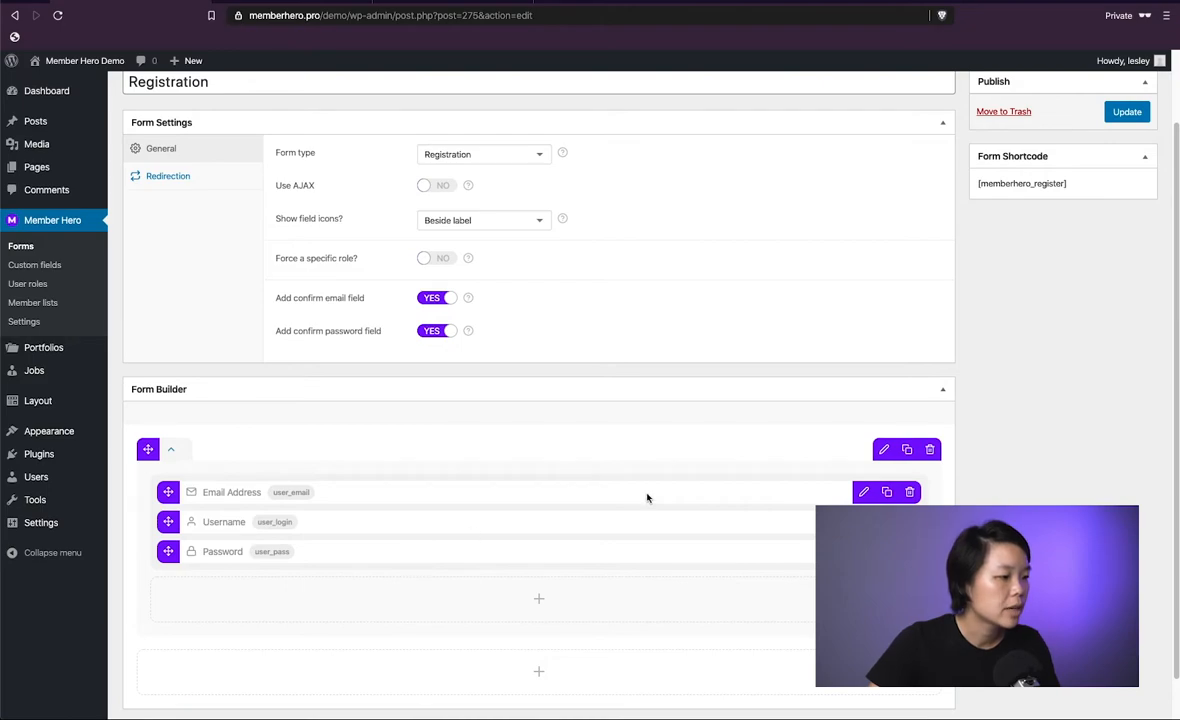
pyautogui.click(863, 492)
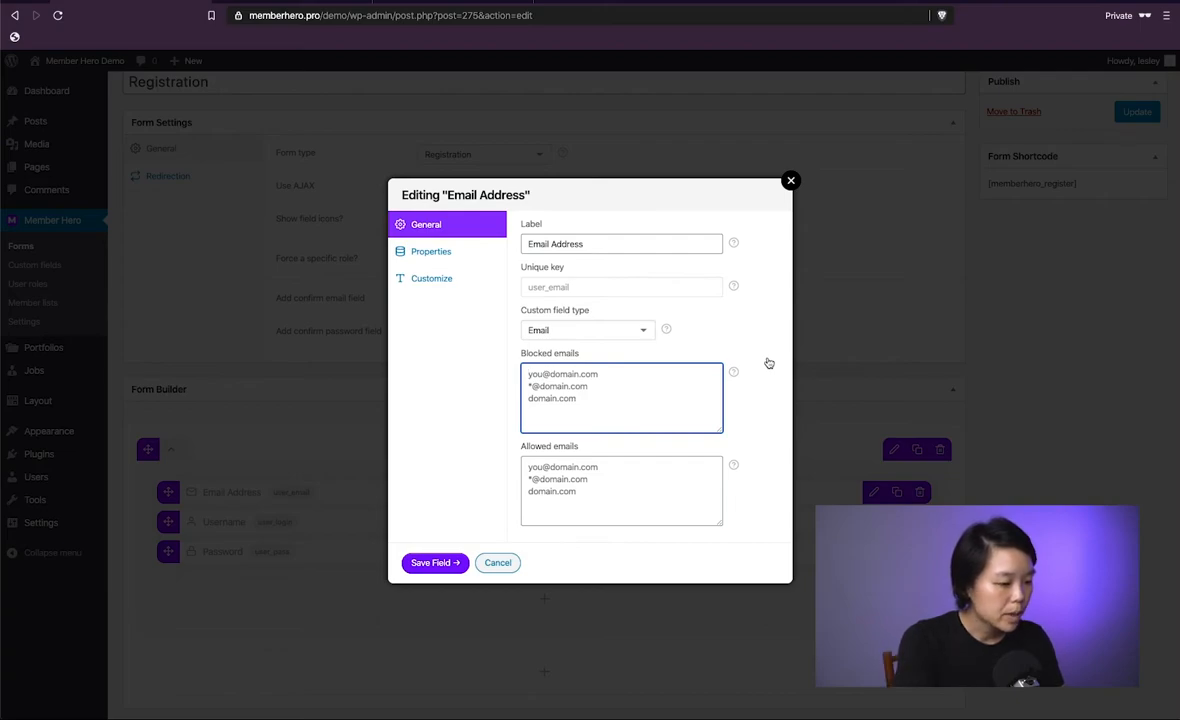
pyautogui.write('email')
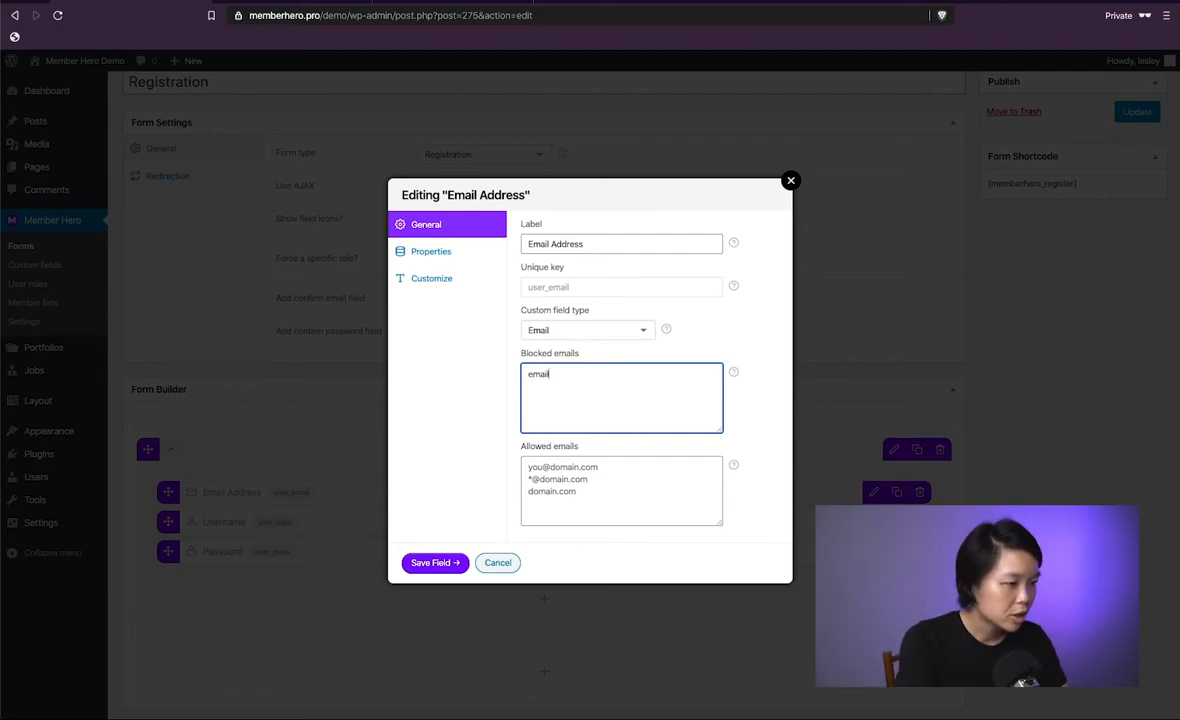
pyautogui.write('.com')
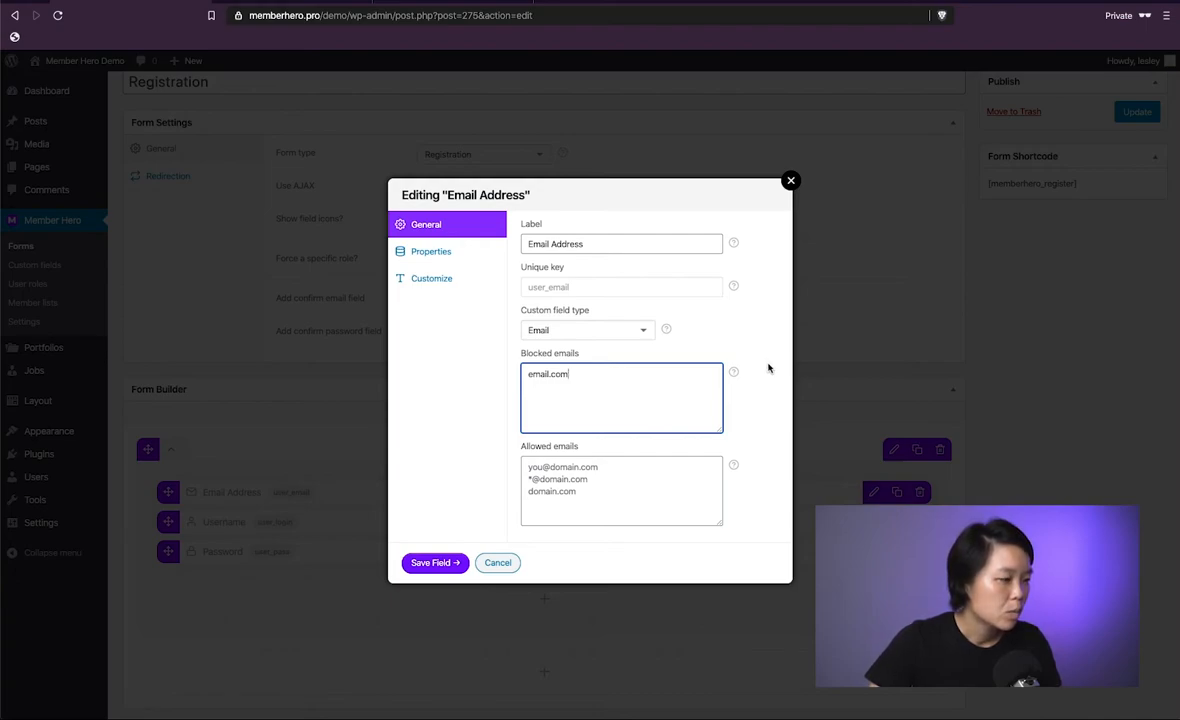
pyautogui.click(763, 495)
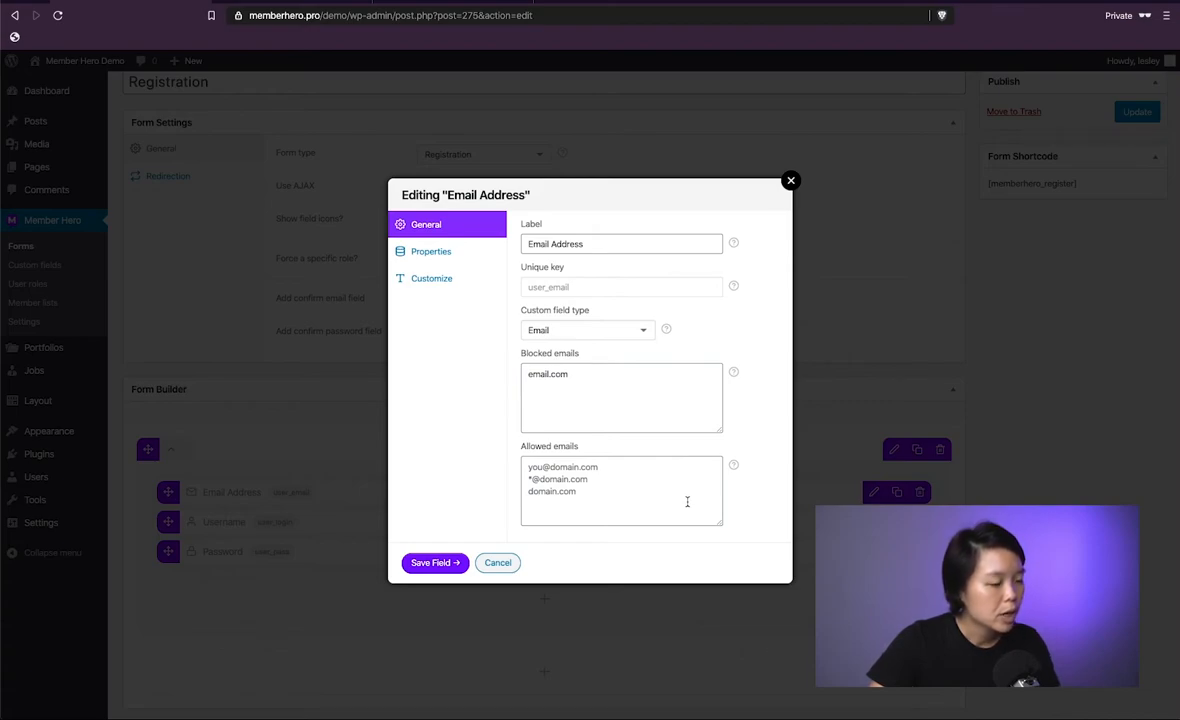
pyautogui.click(687, 501)
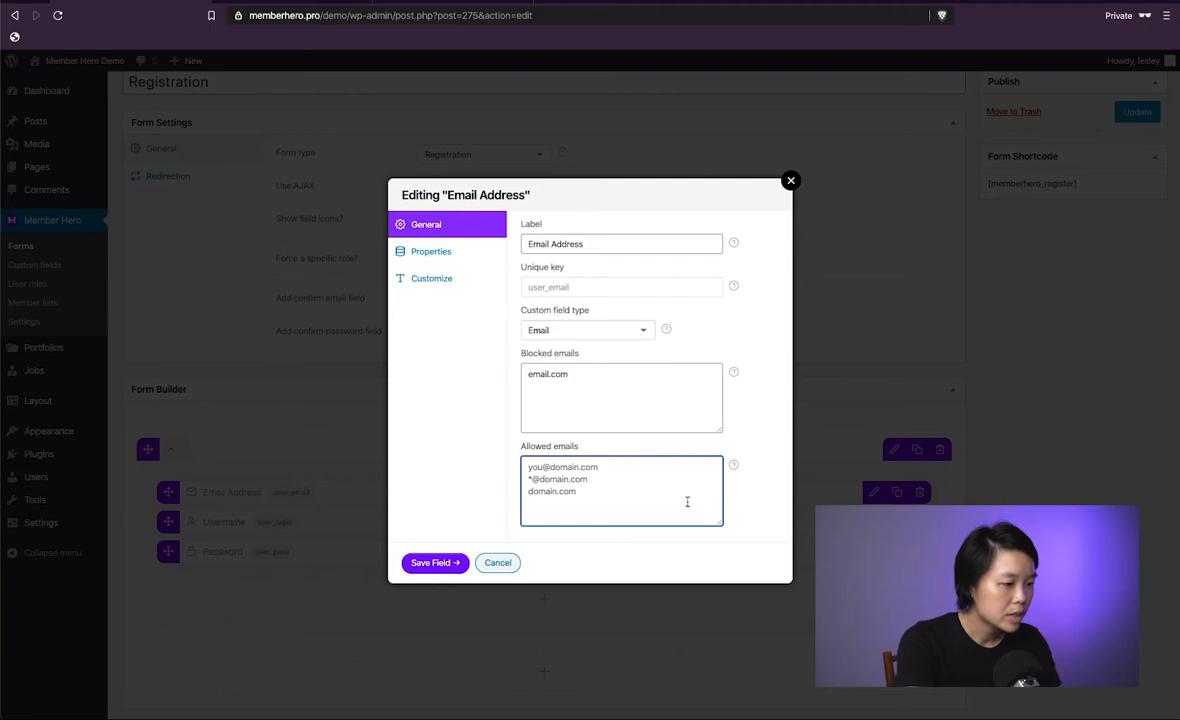
pyautogui.write('*')
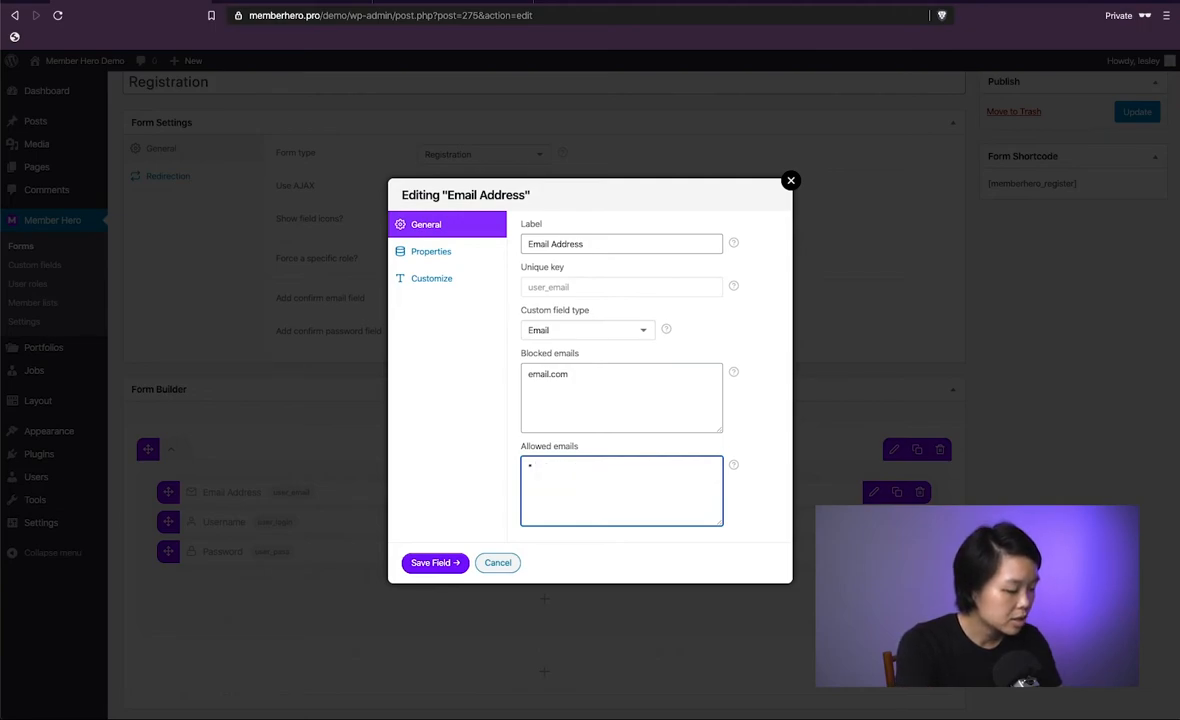
pyautogui.write('@google.com')
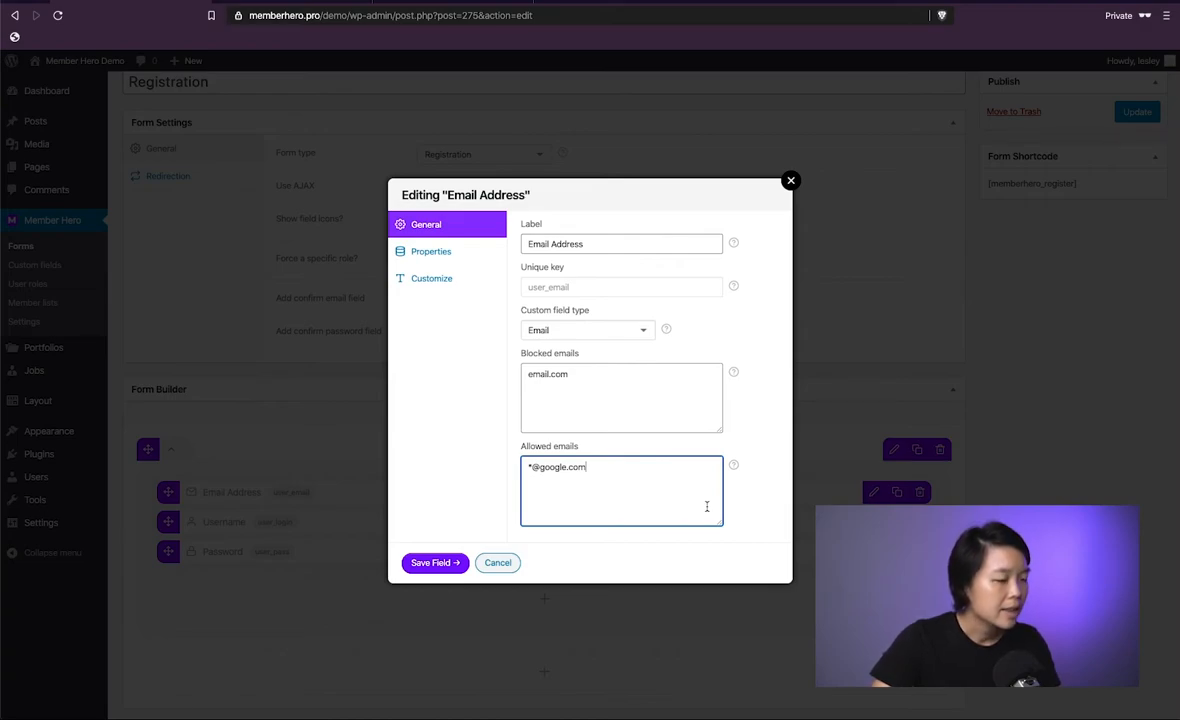
pyautogui.press('BackSpace')
pyautogui.press('BackSpace')
pyautogui.press('BackSpace')
pyautogui.press('BackSpace')
pyautogui.press('BackSpace')
pyautogui.press('BackSpace')
pyautogui.press('BackSpace')
pyautogui.press('BackSpace')
pyautogui.press('BackSpace')
pyautogui.press('BackSpace')
pyautogui.press('BackSpace')
pyautogui.press('BackSpace')
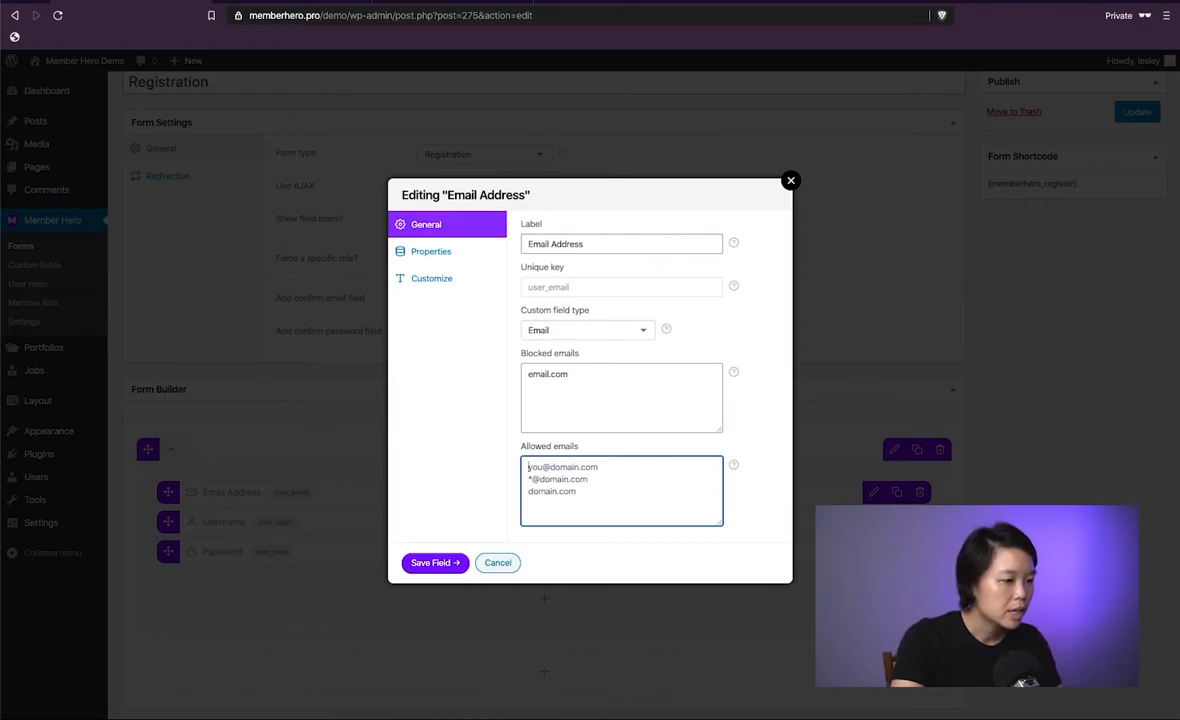
# Review the Email Address field's properties and customization options, and save the field.
pyautogui.click(743, 508)
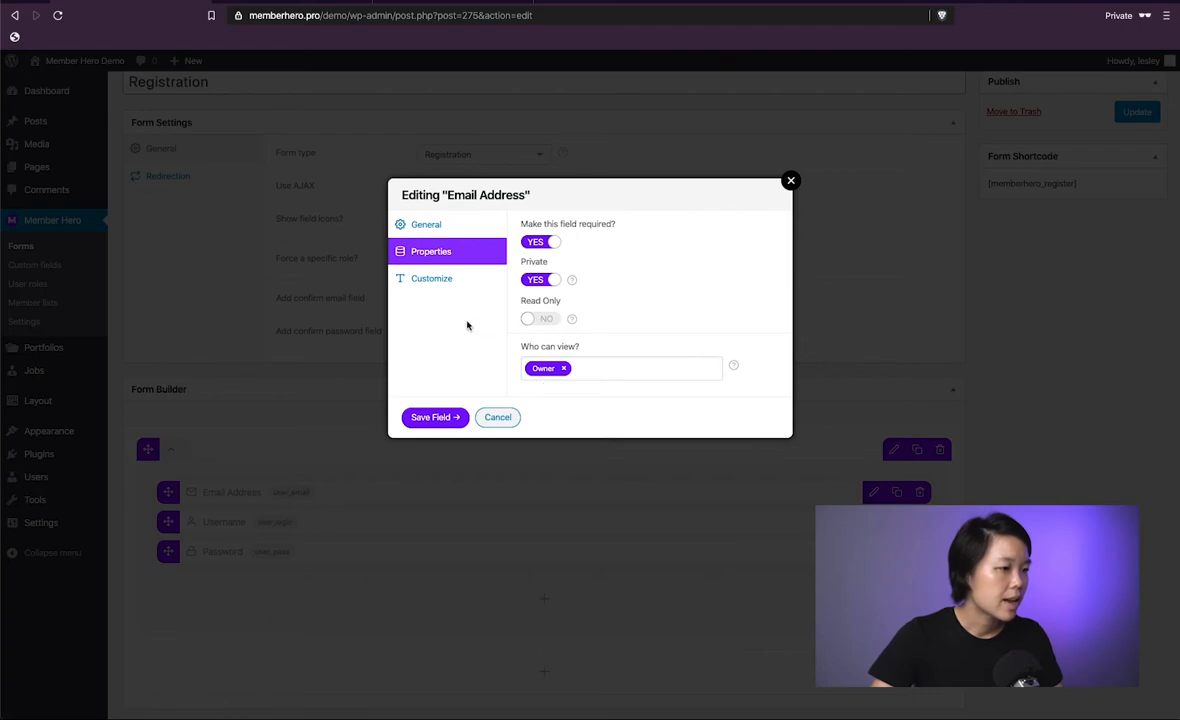
pyautogui.click(455, 280)
pyautogui.click(433, 540)
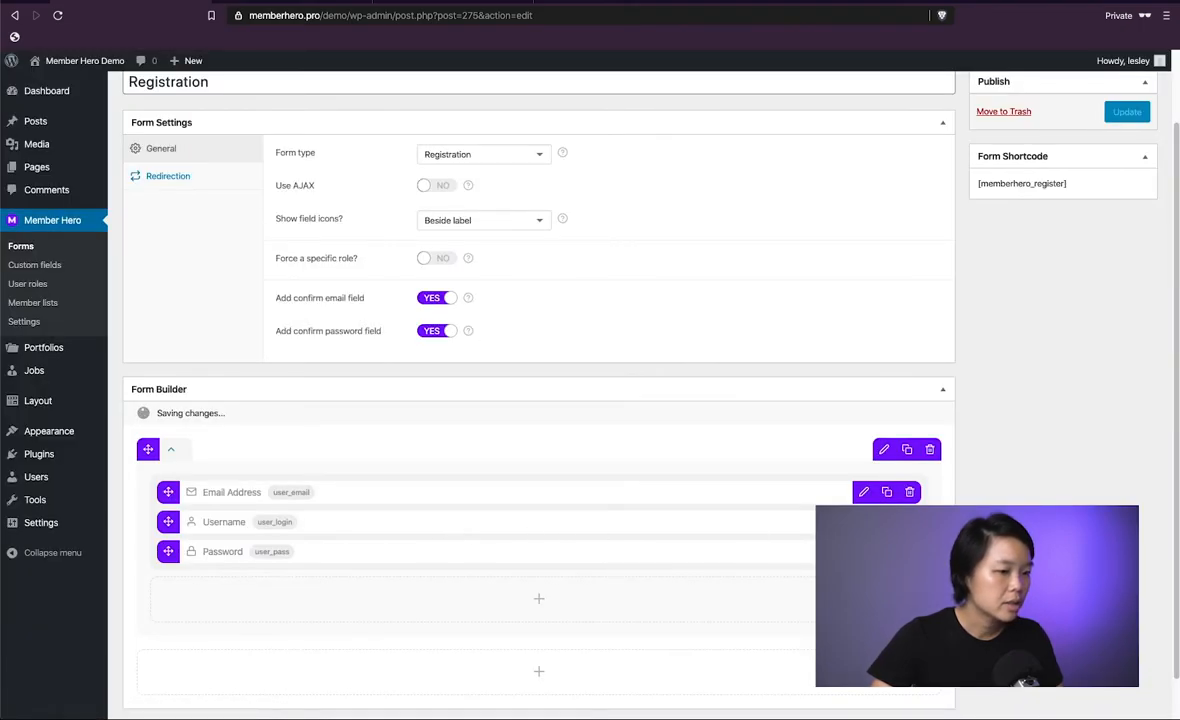
# Review the Username field's general, property and customization options, and save the field.
pyautogui.click(864, 522)
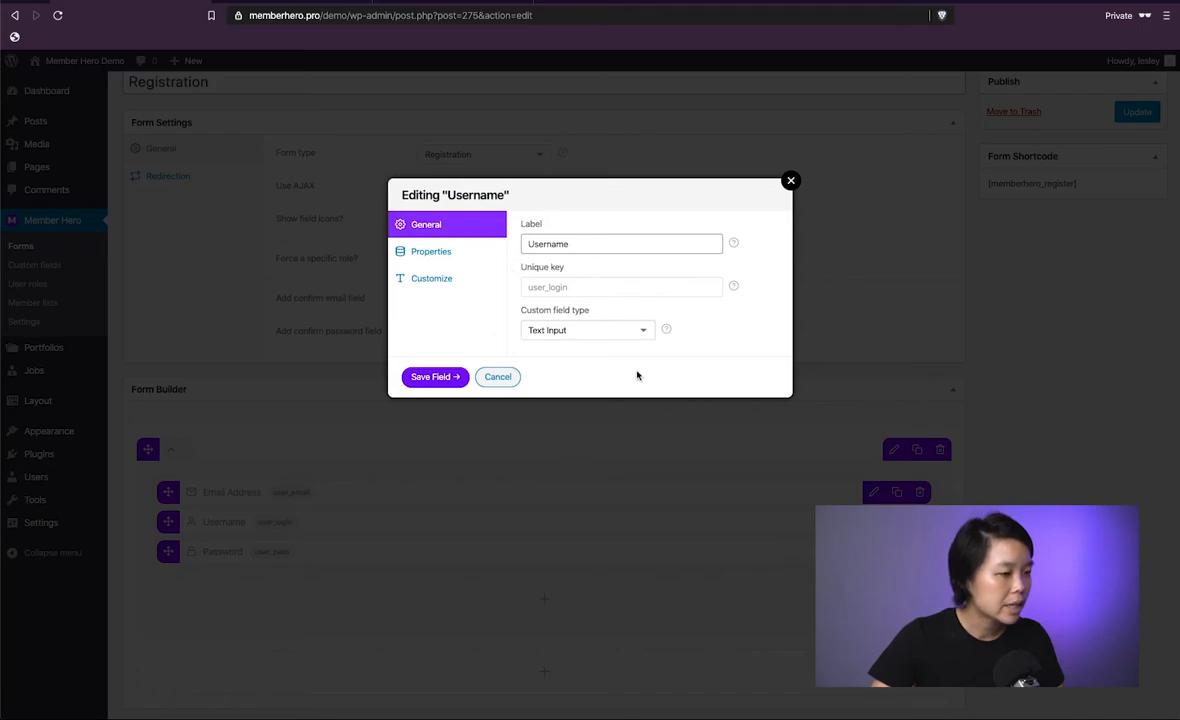
pyautogui.click(450, 251)
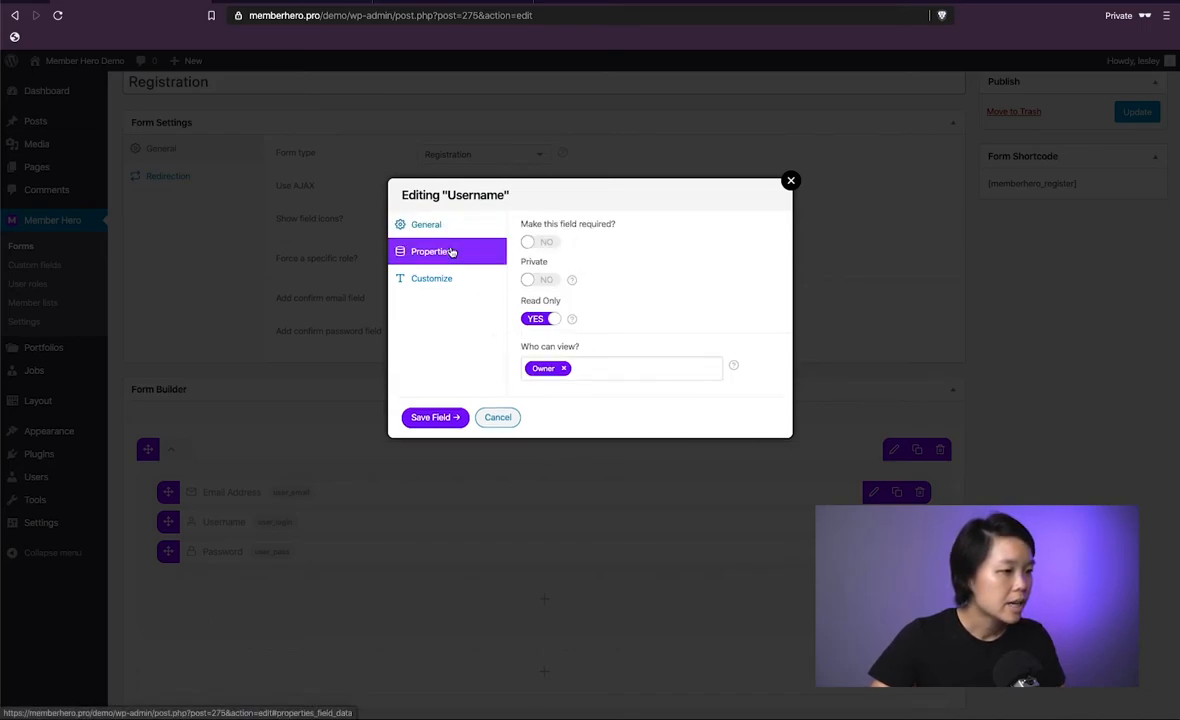
pyautogui.click(445, 277)
pyautogui.click(436, 534)
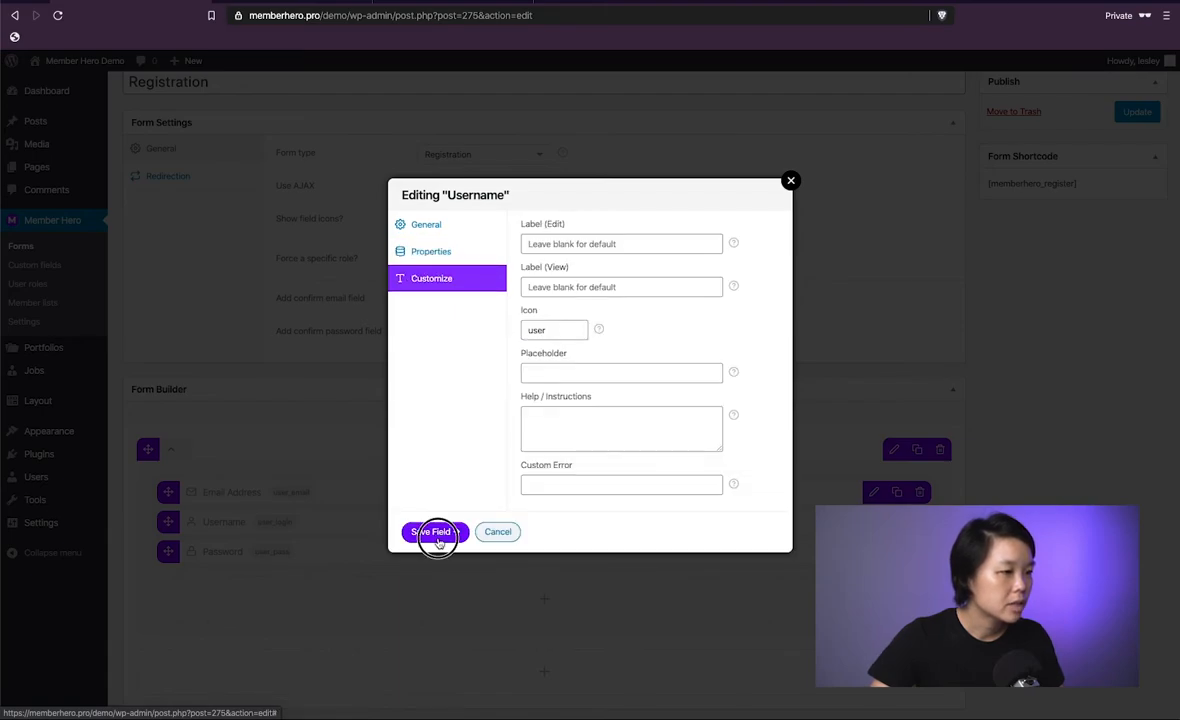
# View the Password field's general settings, close them without saving, and update the Registration form.
pyautogui.click(874, 552)
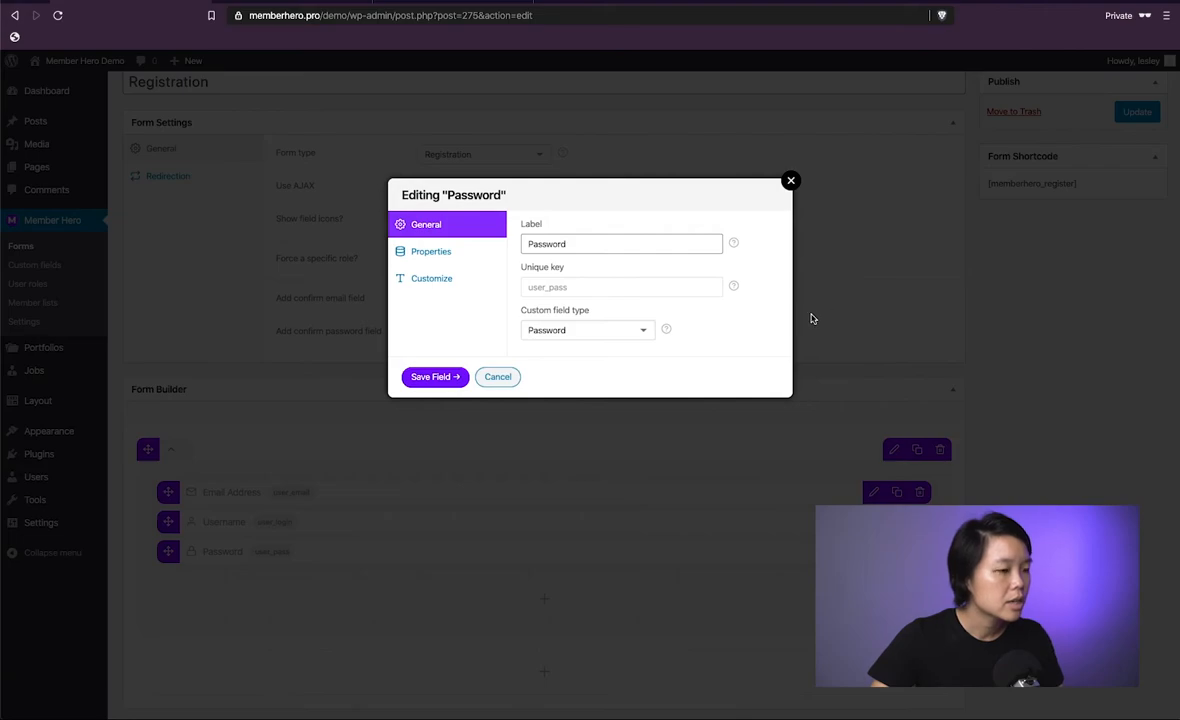
pyautogui.click(791, 182)
pyautogui.click(1130, 111)
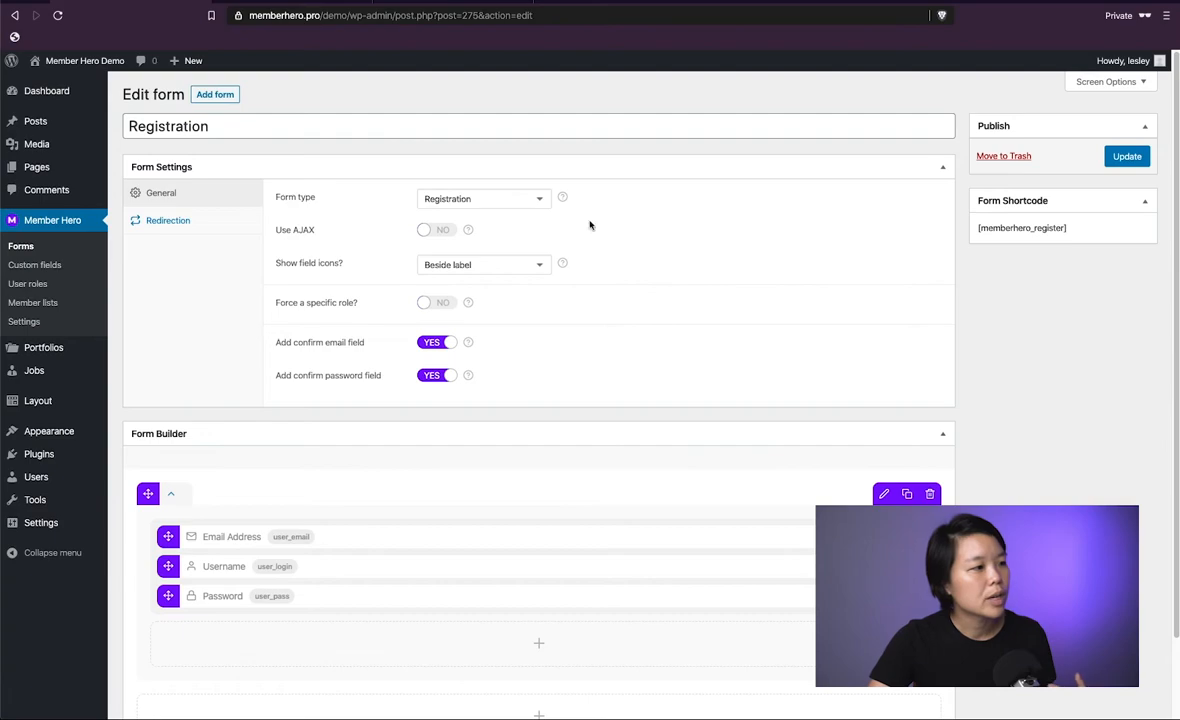
# Create a new form titled "Registration - Community Manager".
pyautogui.click(227, 97)
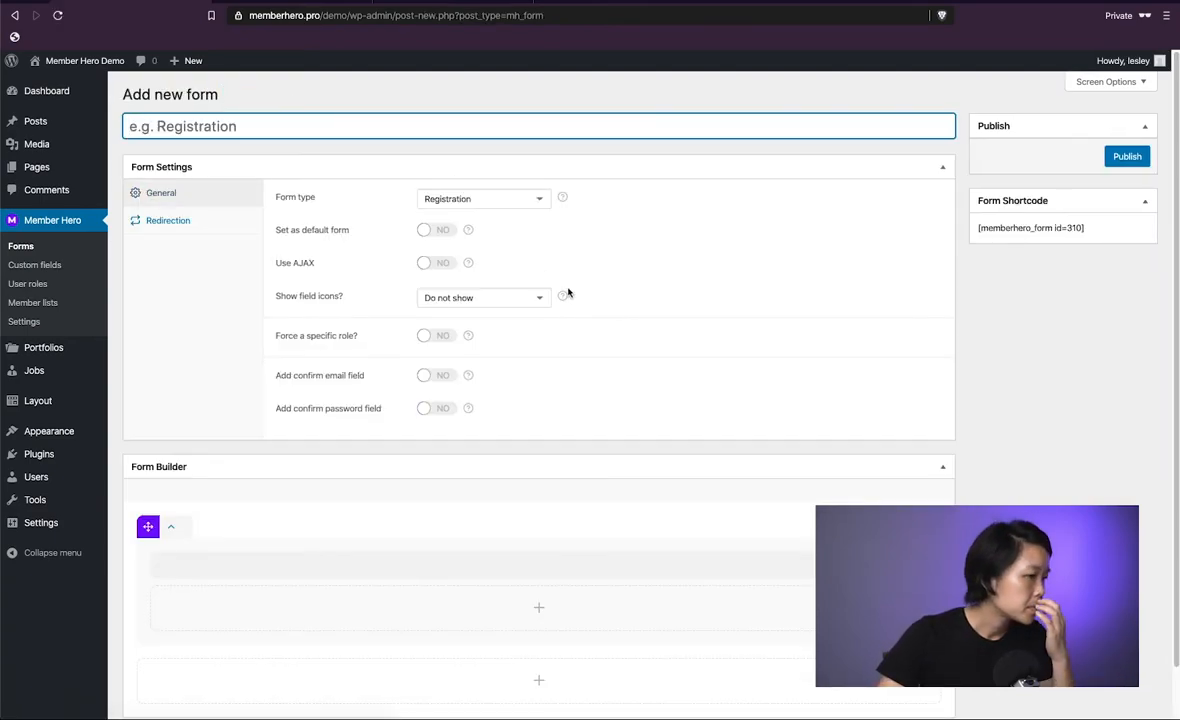
pyautogui.click(285, 124)
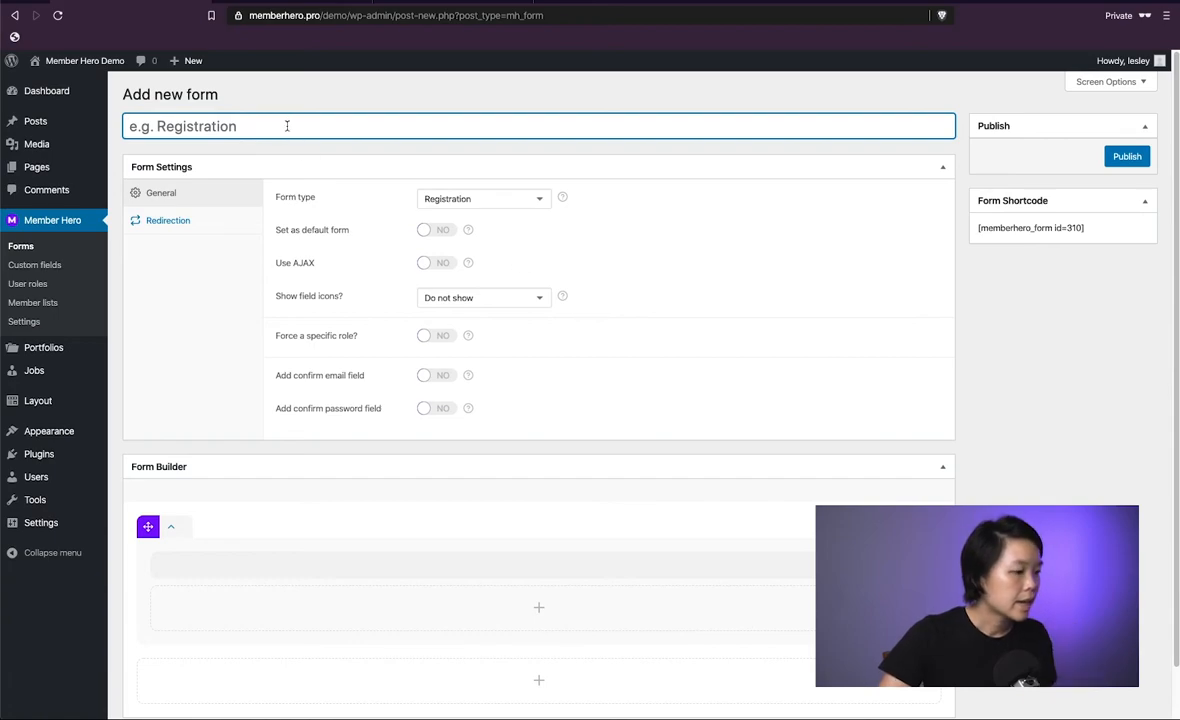
pyautogui.write('Registr')
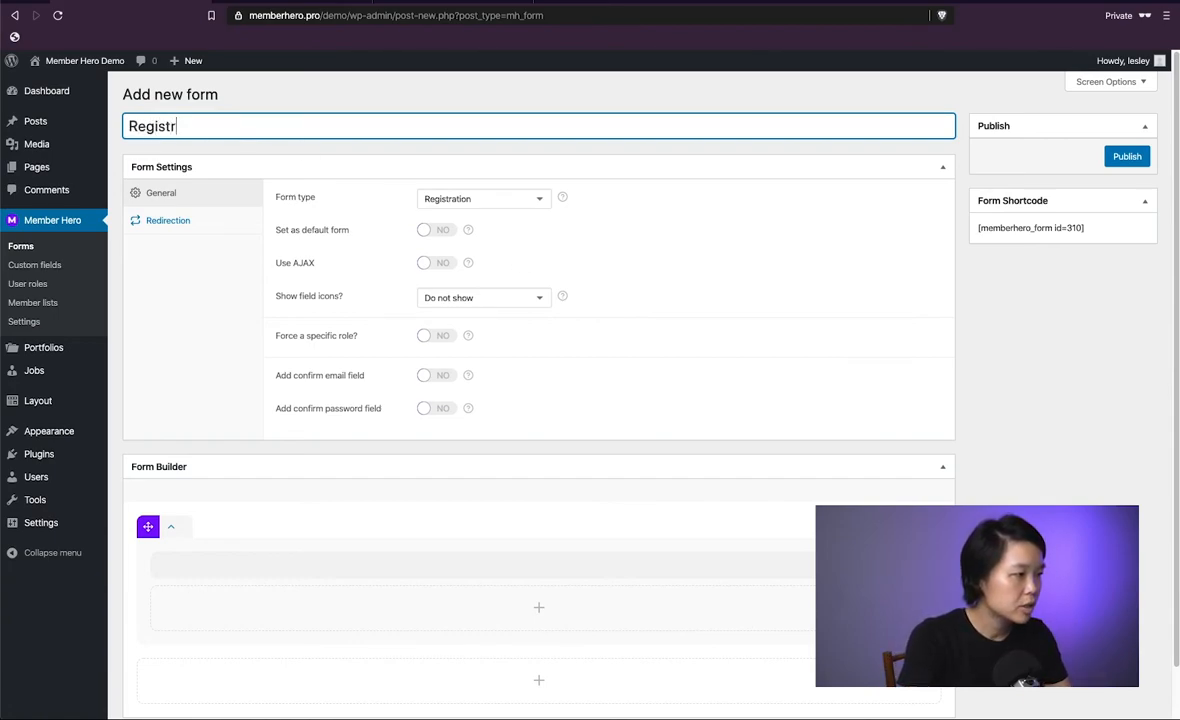
pyautogui.write('ation - Comm')
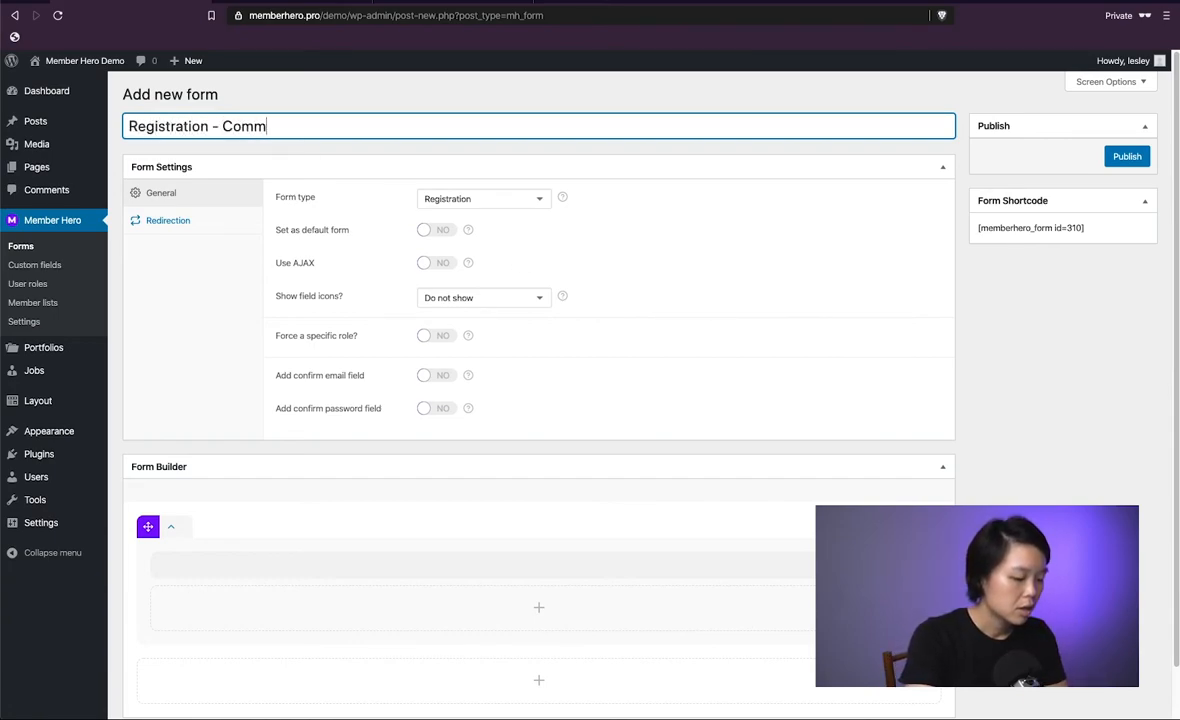
pyautogui.write('unity Manager')
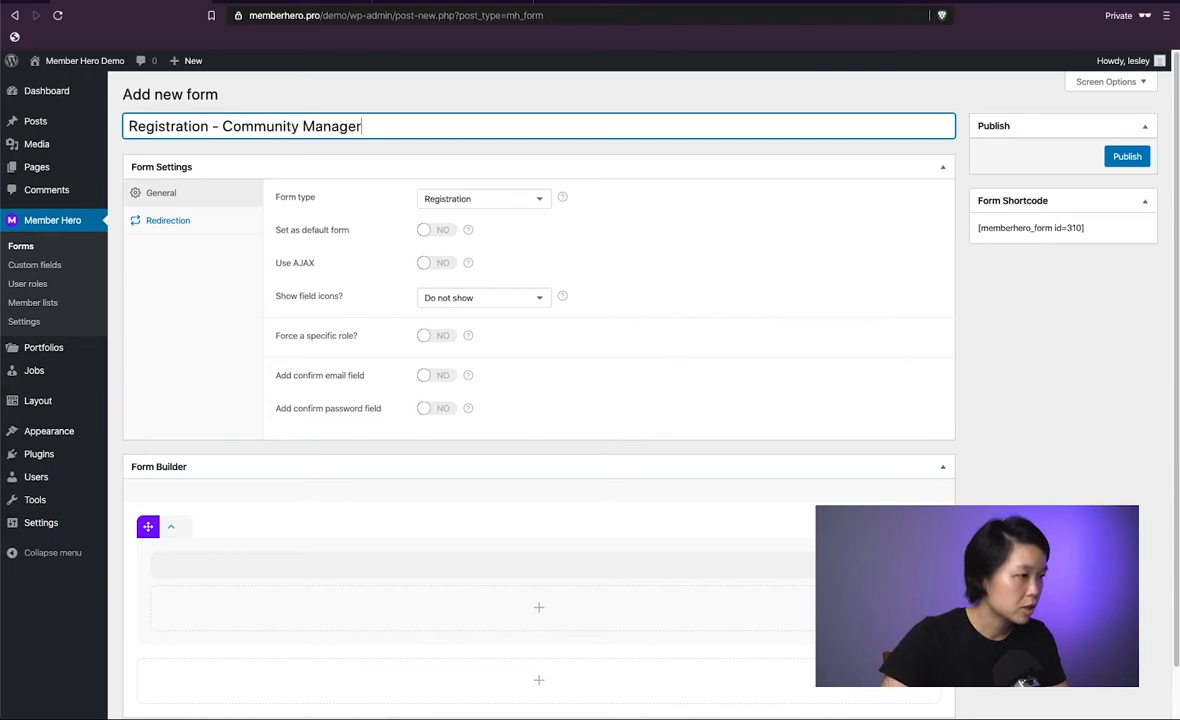
# Choose Registration as the form type and force the Community manager role for the form.
pyautogui.click(538, 218)
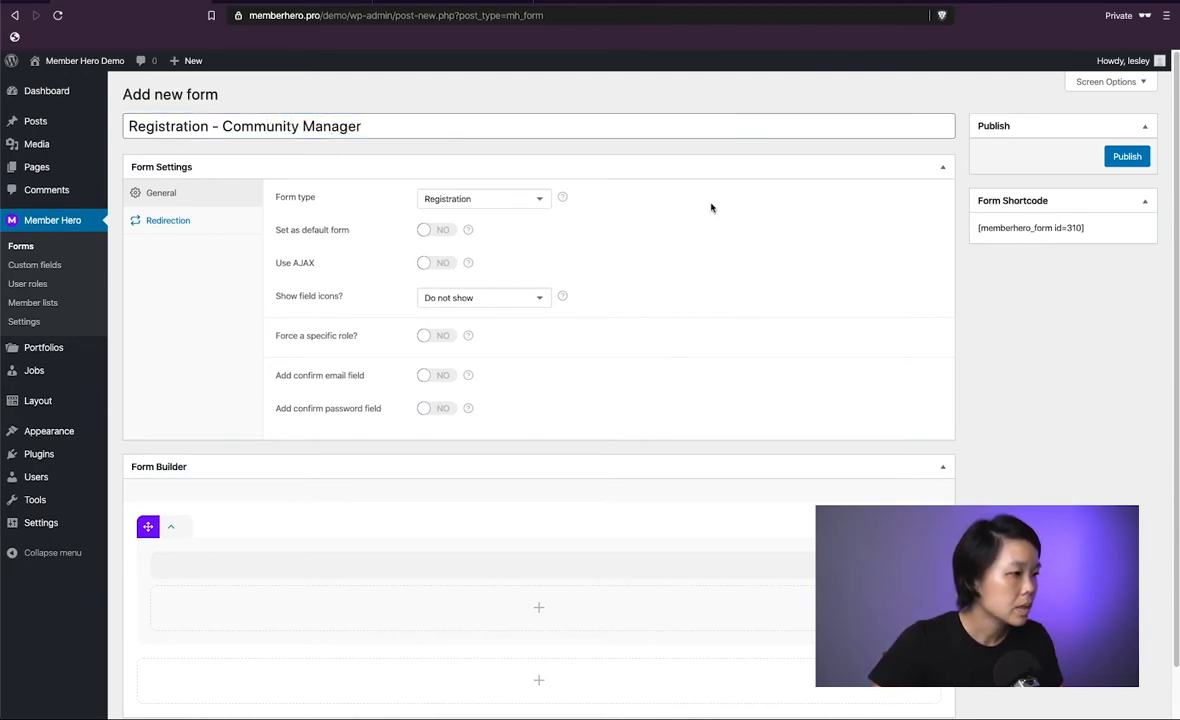
pyautogui.click(541, 206)
pyautogui.click(572, 217)
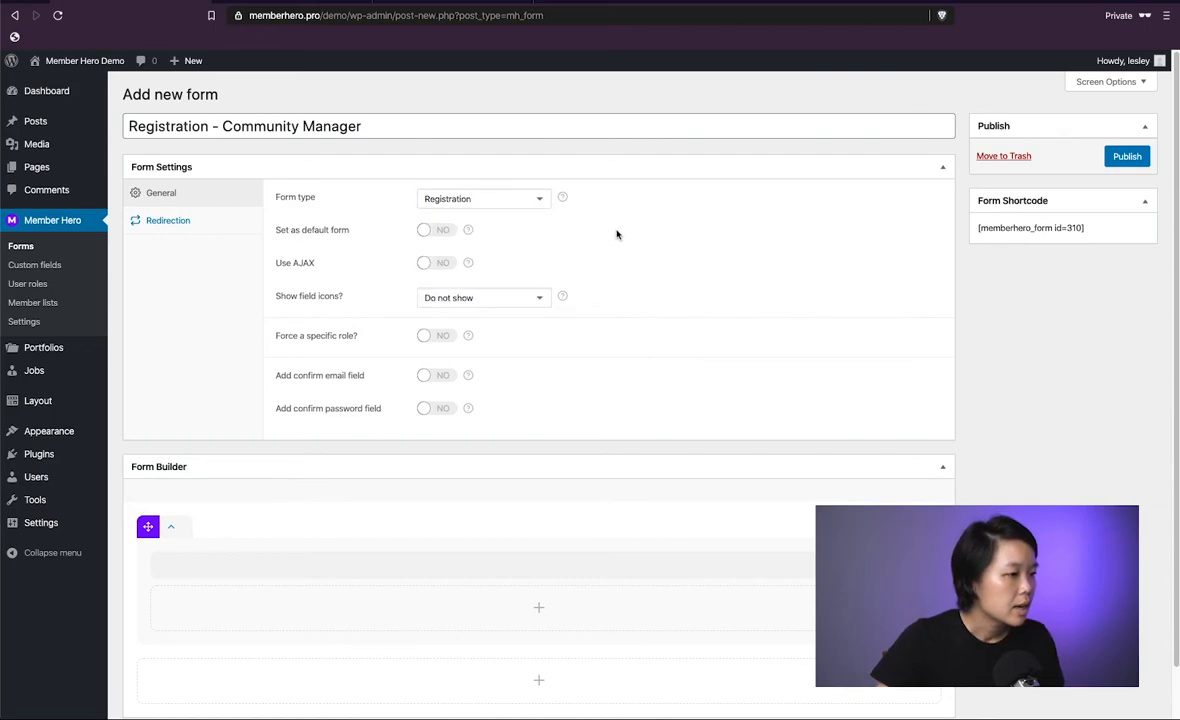
pyautogui.click(438, 337)
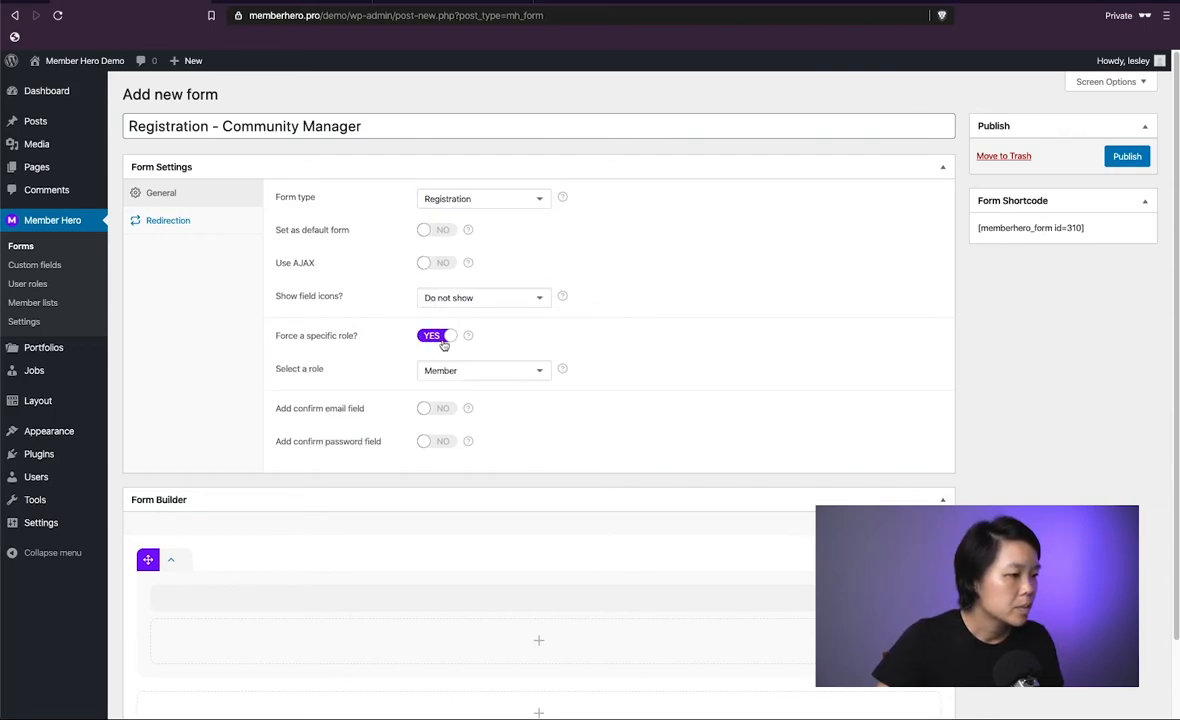
pyautogui.click(517, 370)
pyautogui.click(505, 406)
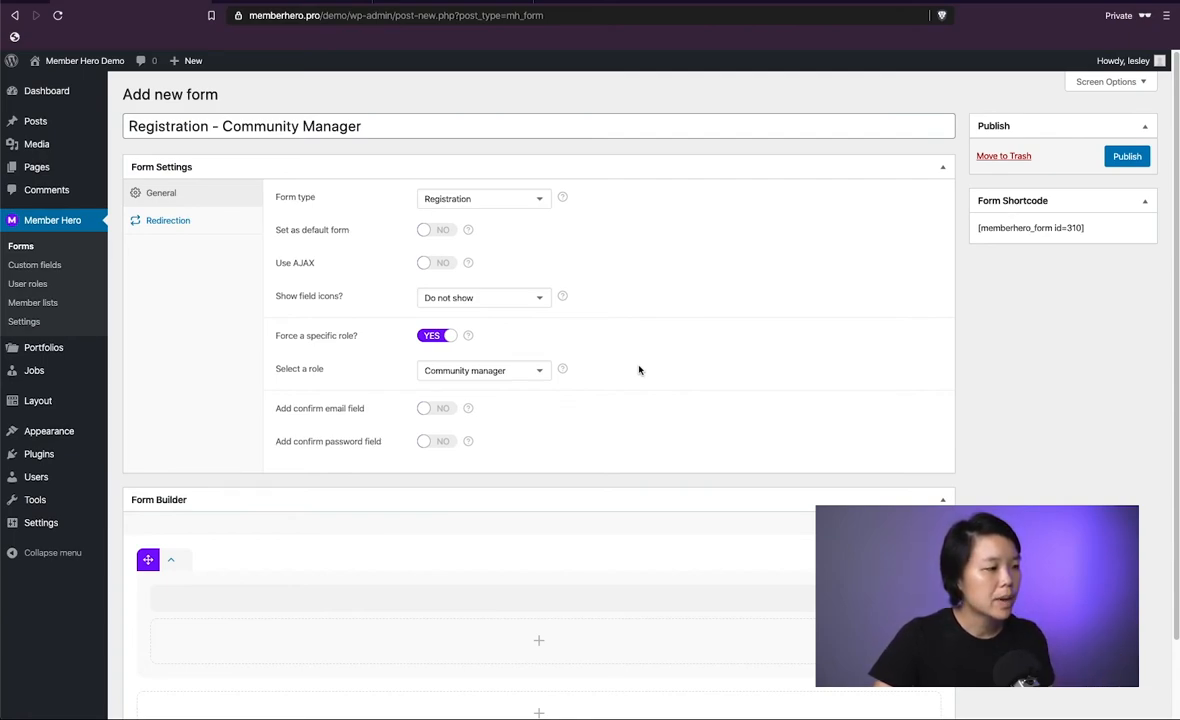
# Add the existing Username, Email Address and Password fields to the form in that order, and publish the form.
pyautogui.scroll(-2, 550, 561)
pyautogui.click(550, 560)
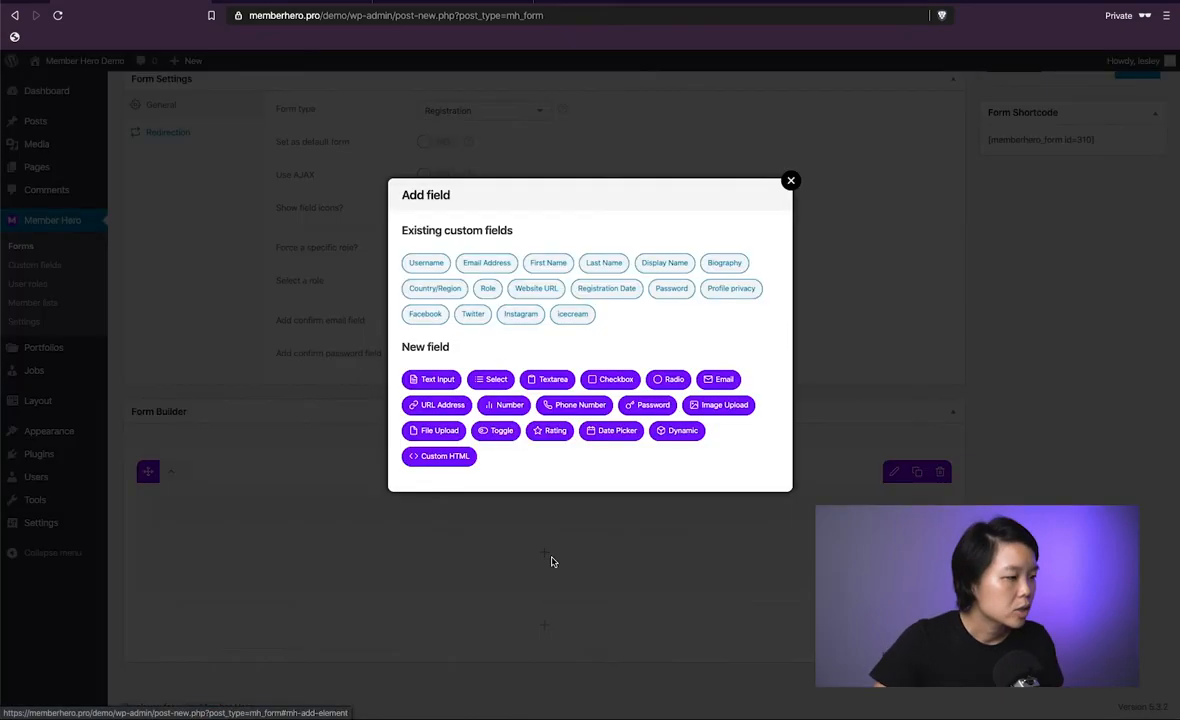
pyautogui.click(421, 270)
pyautogui.click(540, 558)
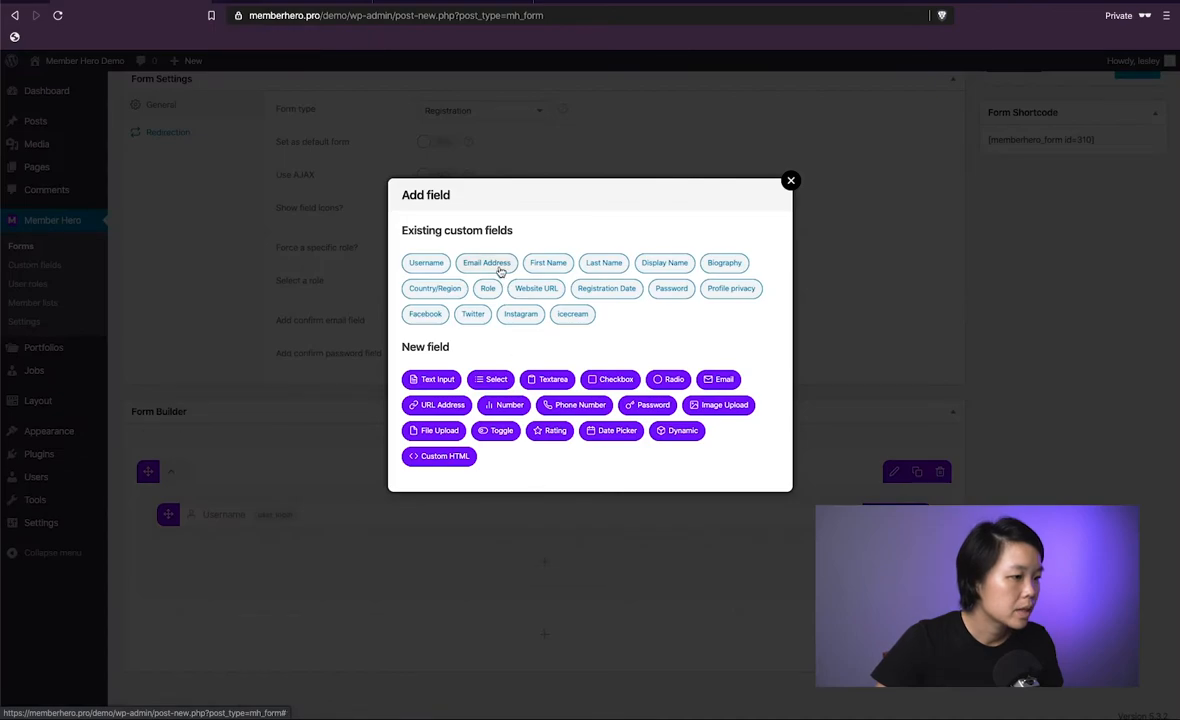
pyautogui.click(488, 264)
pyautogui.click(538, 591)
pyautogui.click(671, 290)
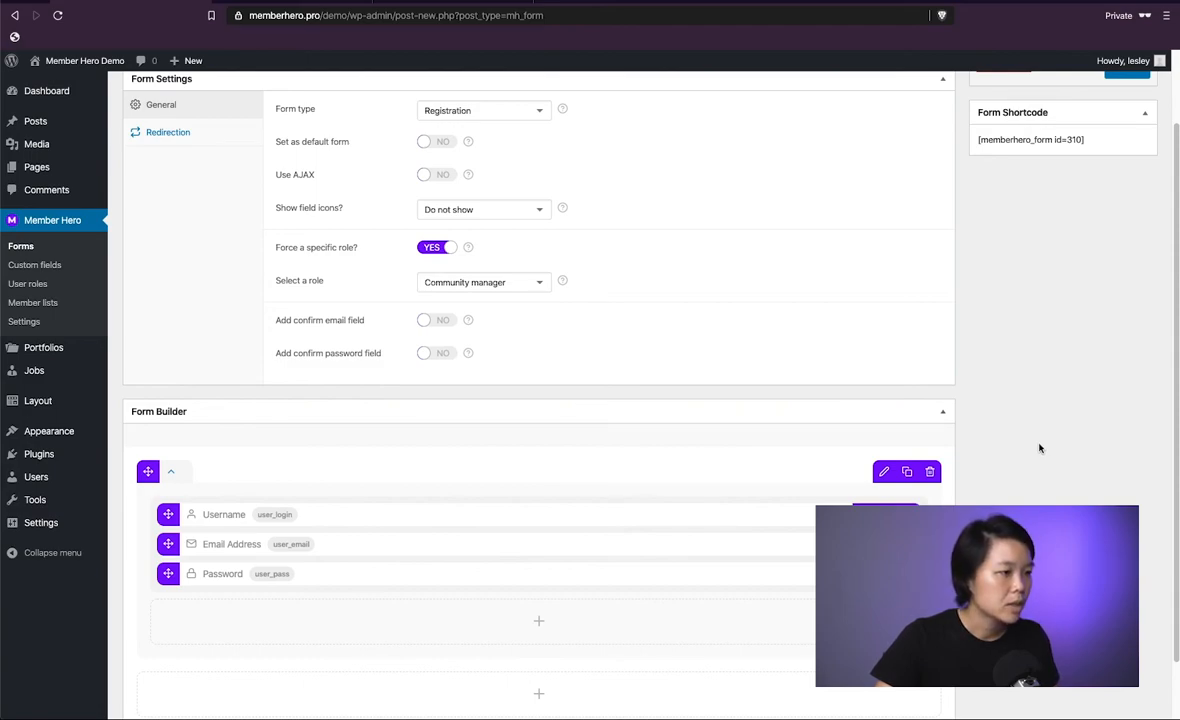
pyautogui.scroll(2, 1039, 448)
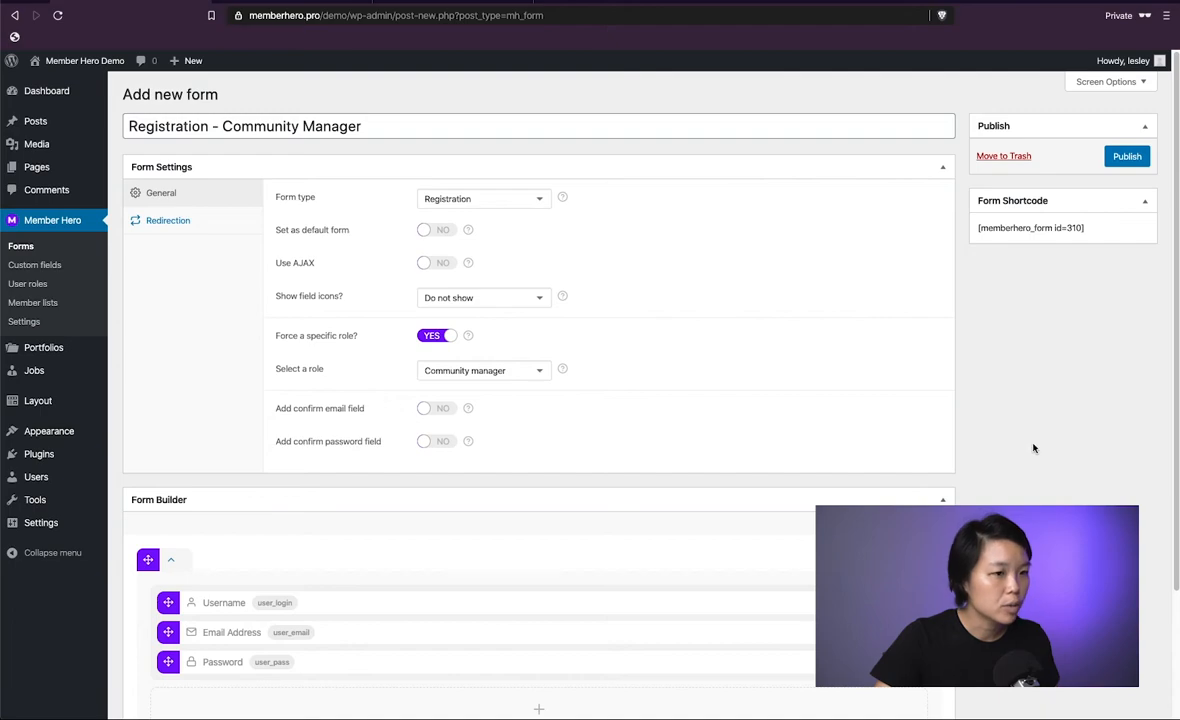
pyautogui.click(1122, 157)
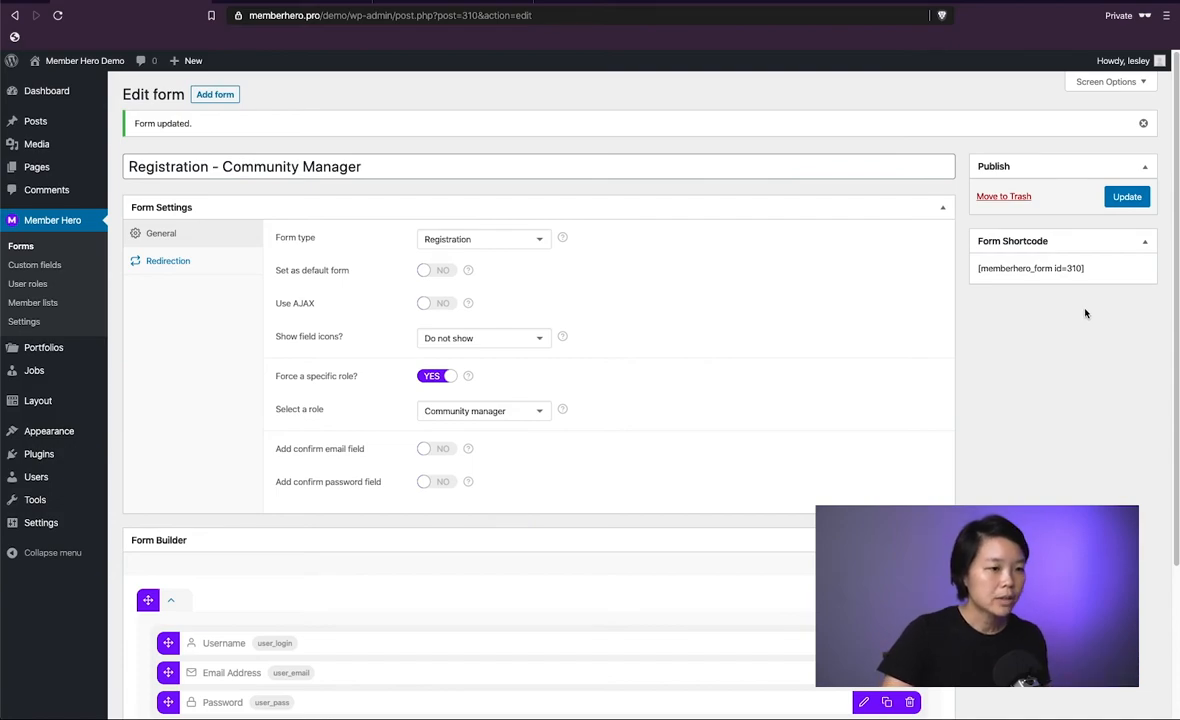
# Copy the form's shortcode [memberhero_form id=310].
pyautogui.click(1091, 268)
pyautogui.moveTo(1091, 268); pyautogui.dragTo(972, 270)
pyautogui.hotkey('ctrl', 'c')
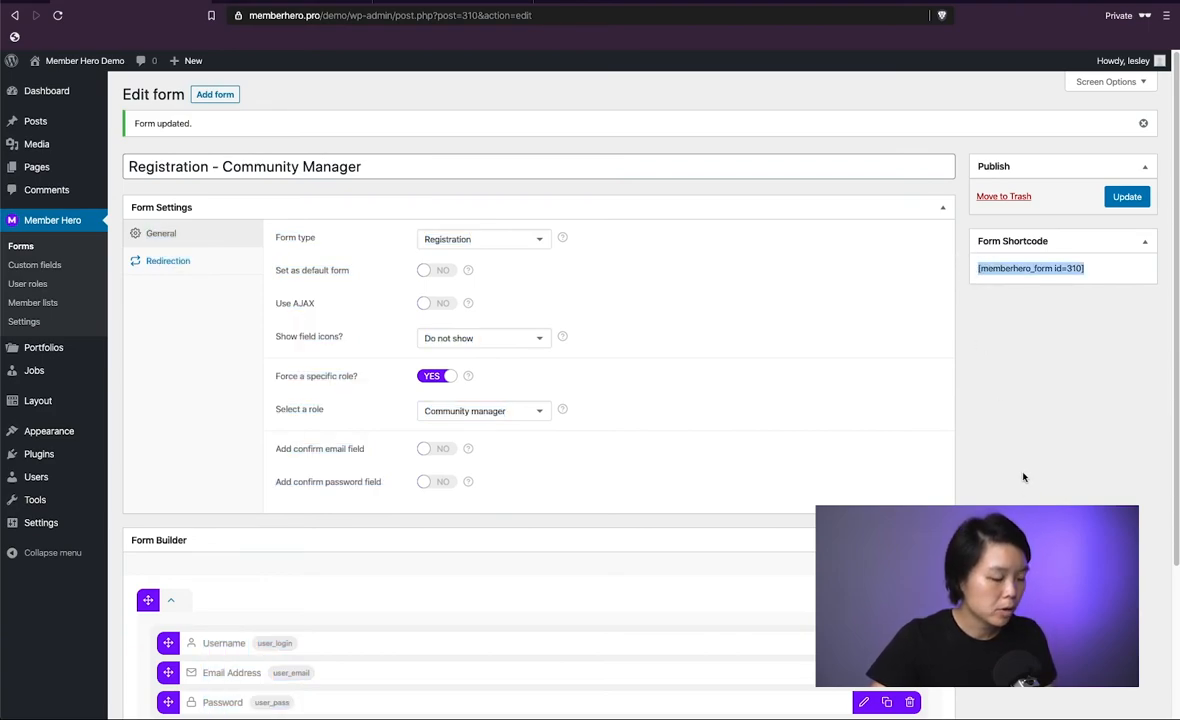
# Create a new page titled "Registration - Community Manager".
pyautogui.click(40, 170)
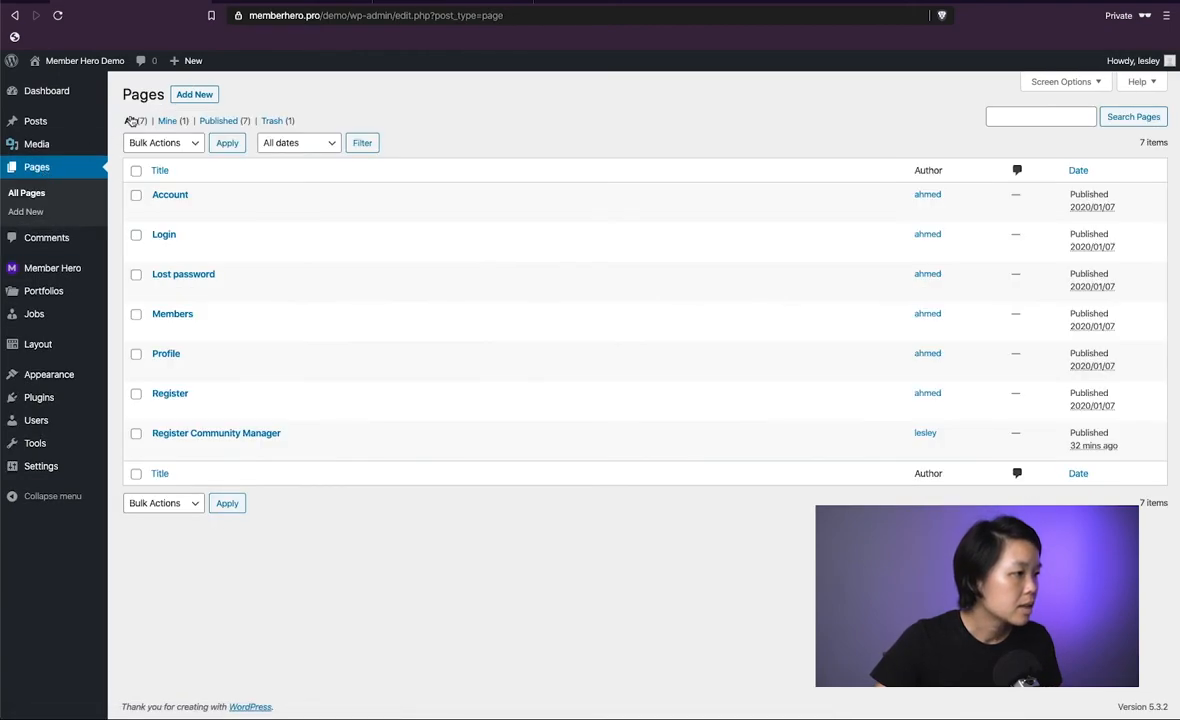
pyautogui.click(195, 94)
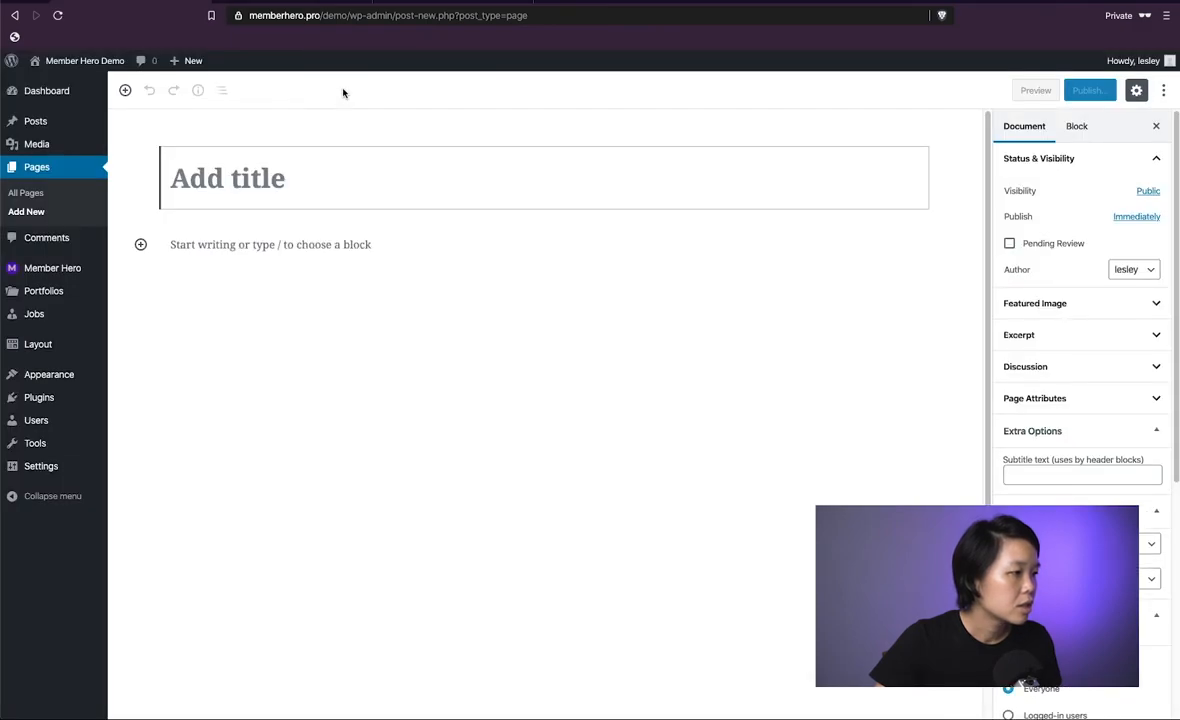
pyautogui.write('Regist')
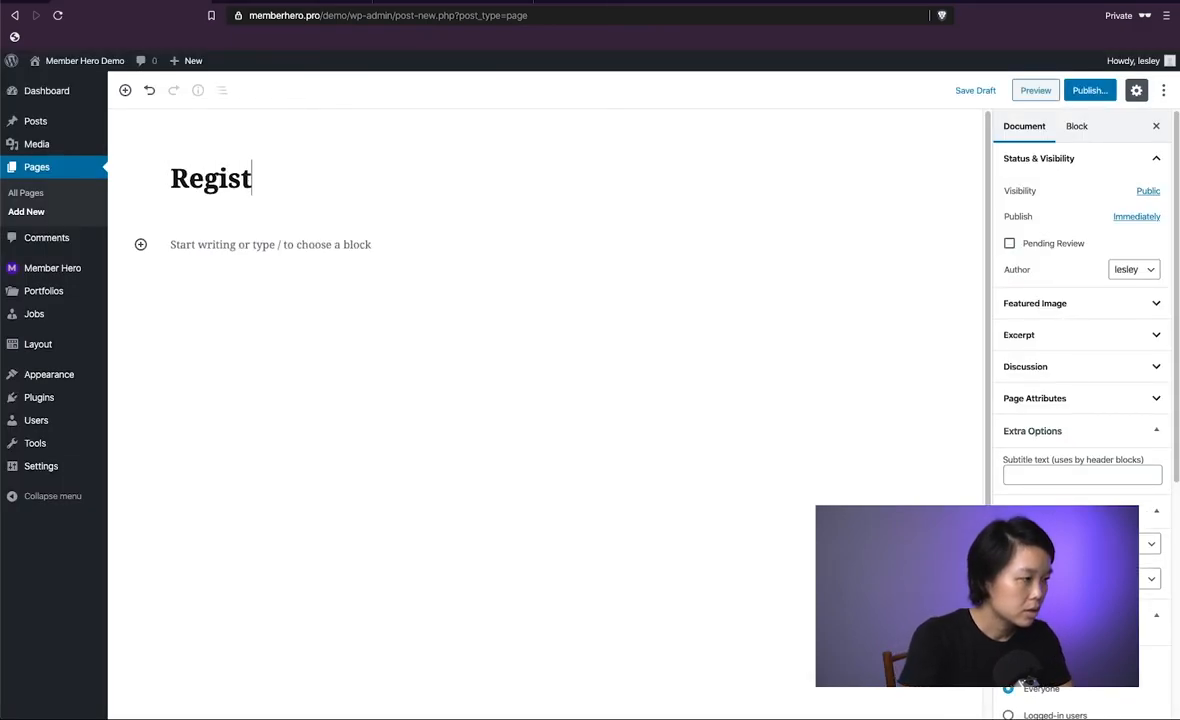
pyautogui.write('er')
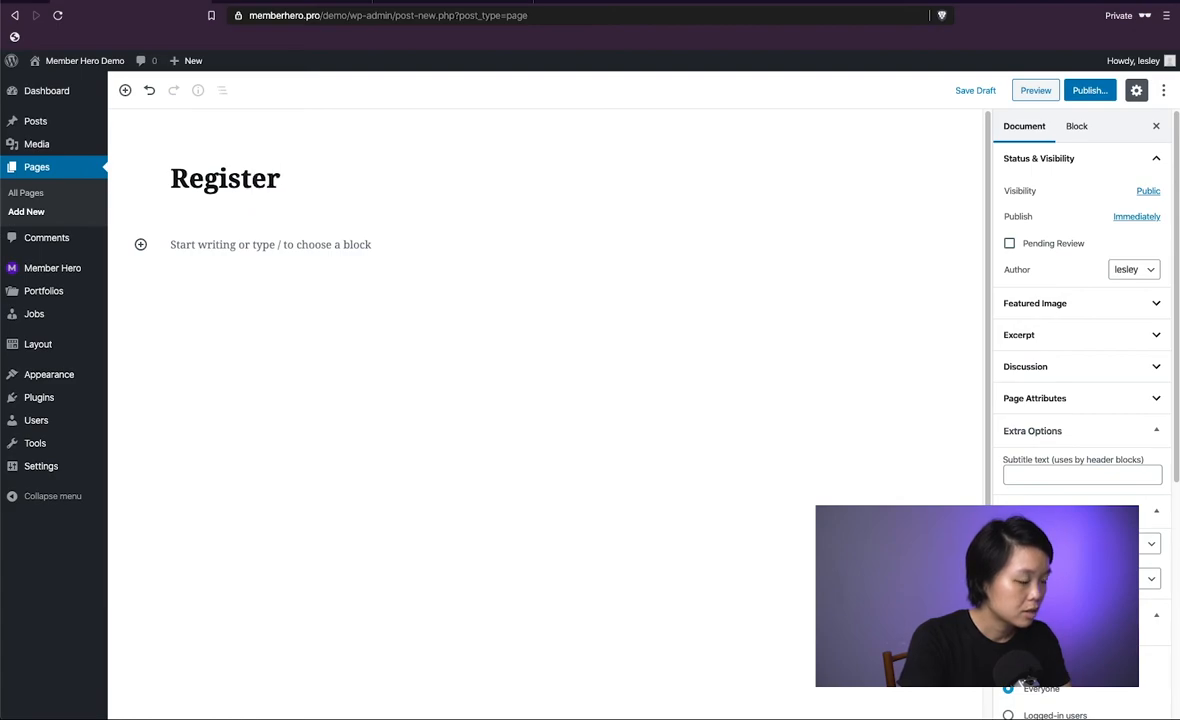
pyautogui.press('BackSpace')
pyautogui.press('BackSpace')
pyautogui.write('ration ')
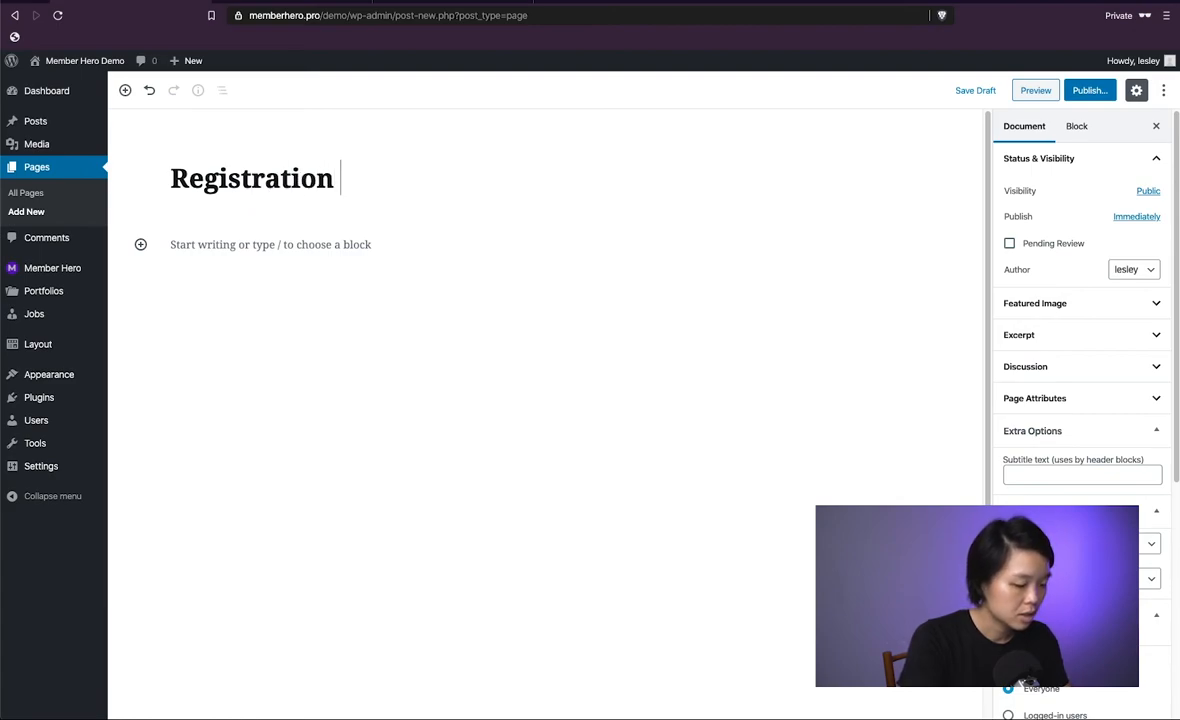
pyautogui.write('- Community')
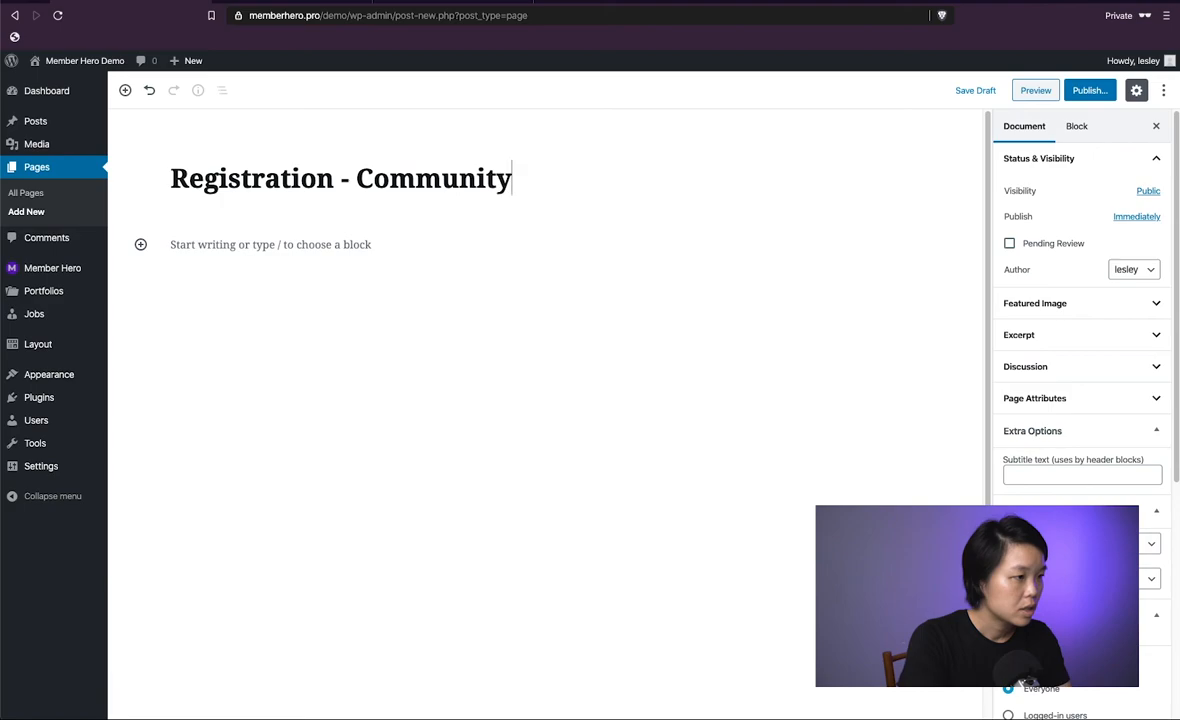
pyautogui.write(' Manager')
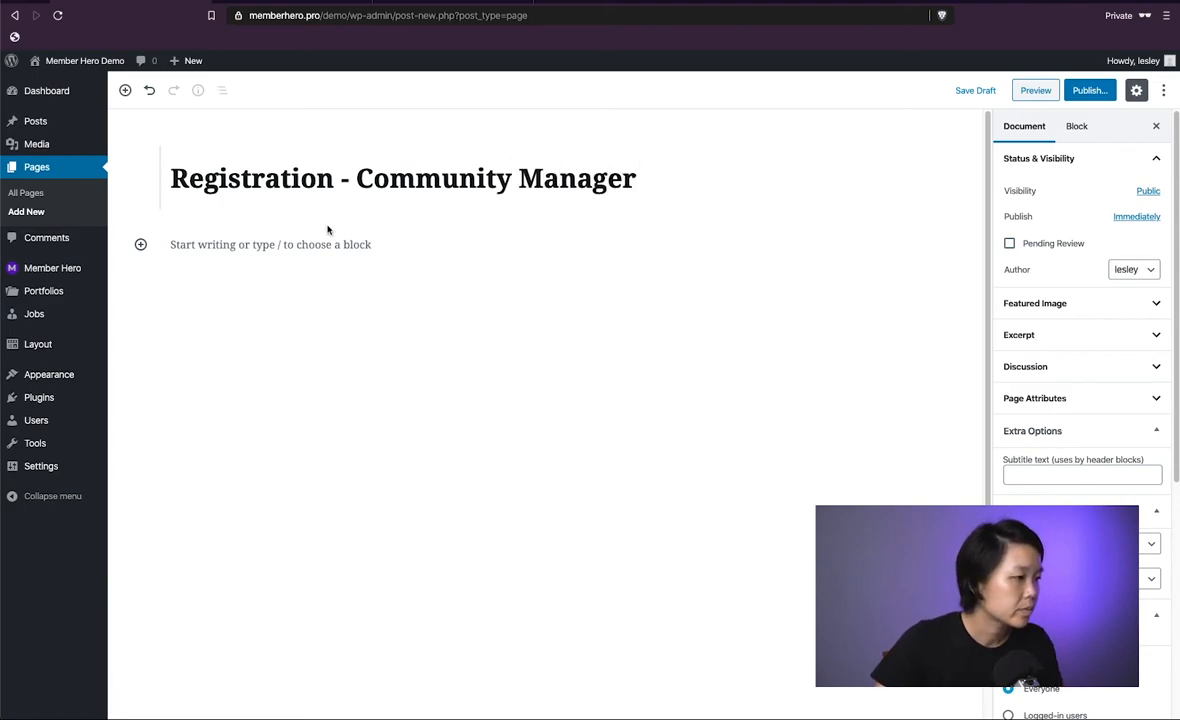
# Add the text "Registration form for community manager" to the page body and turn it into a heading.
pyautogui.click(331, 244)
pyautogui.write('Registration')
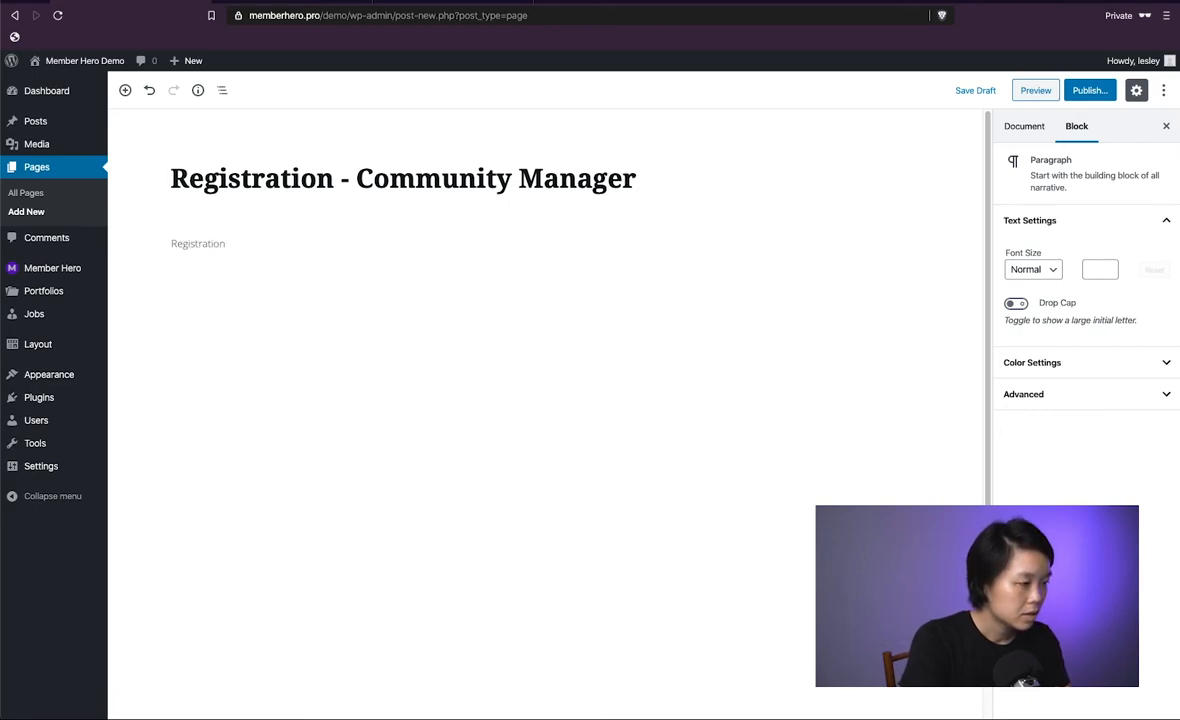
pyautogui.write(' form for com')
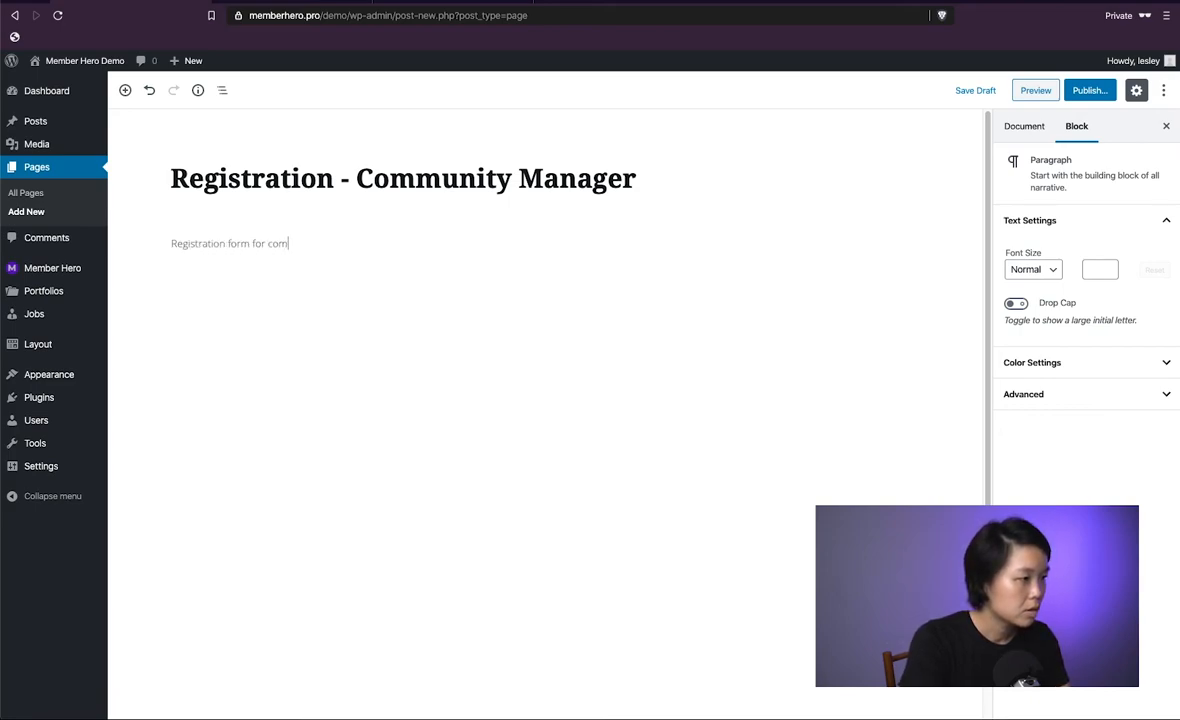
pyautogui.write('munity manager')
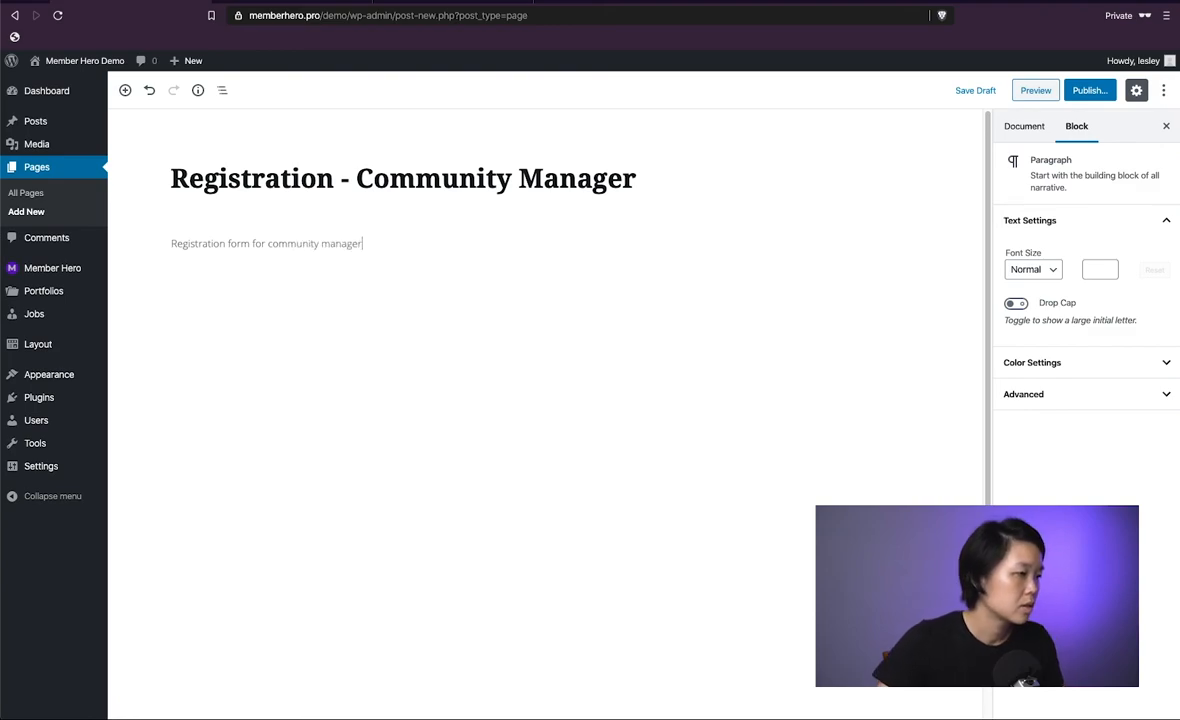
pyautogui.click(177, 212)
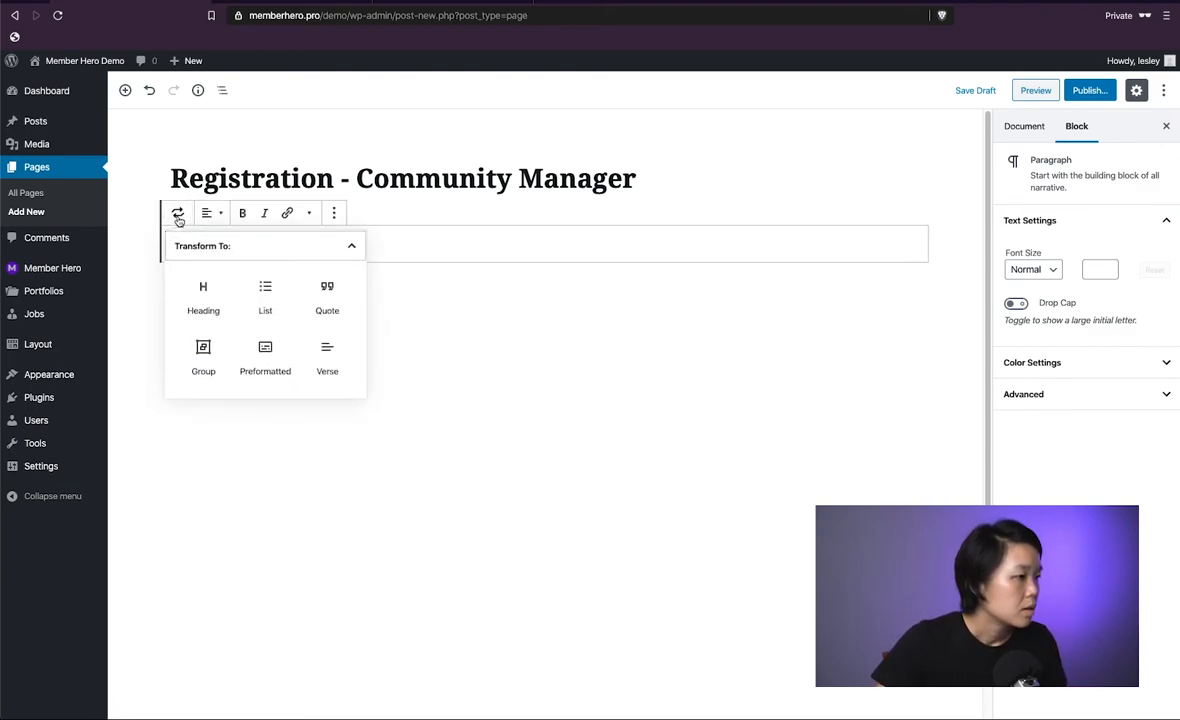
pyautogui.click(201, 287)
pyautogui.click(321, 329)
# Paste the shortcode [memberhero_form id=310] in a block below the heading and publish the page.
pyautogui.click(241, 306)
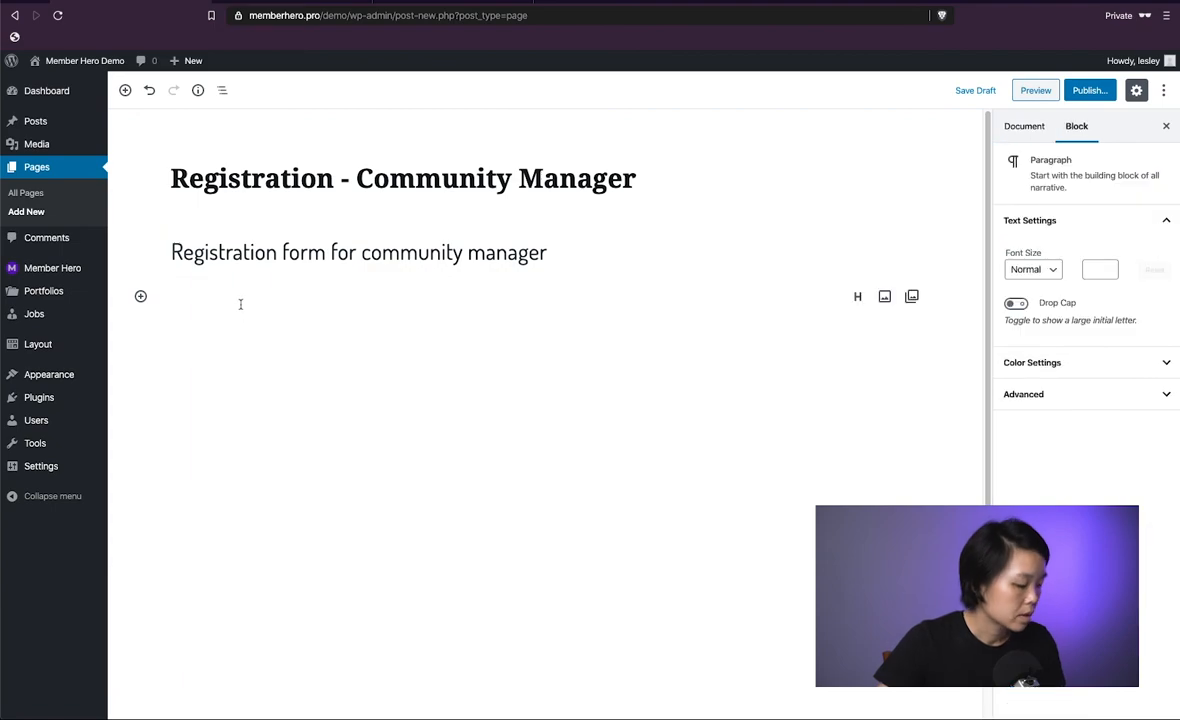
pyautogui.hotkey('ctrl', 'v')
pyautogui.click(373, 421)
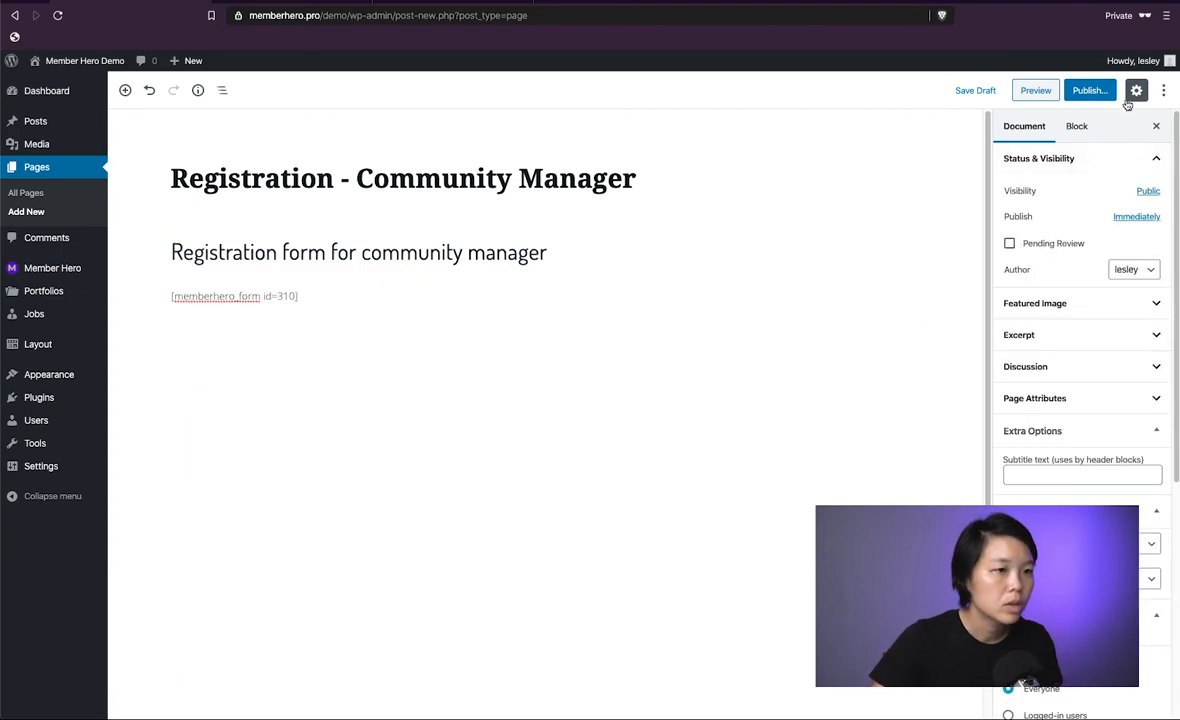
pyautogui.click(1090, 91)
pyautogui.click(1099, 91)
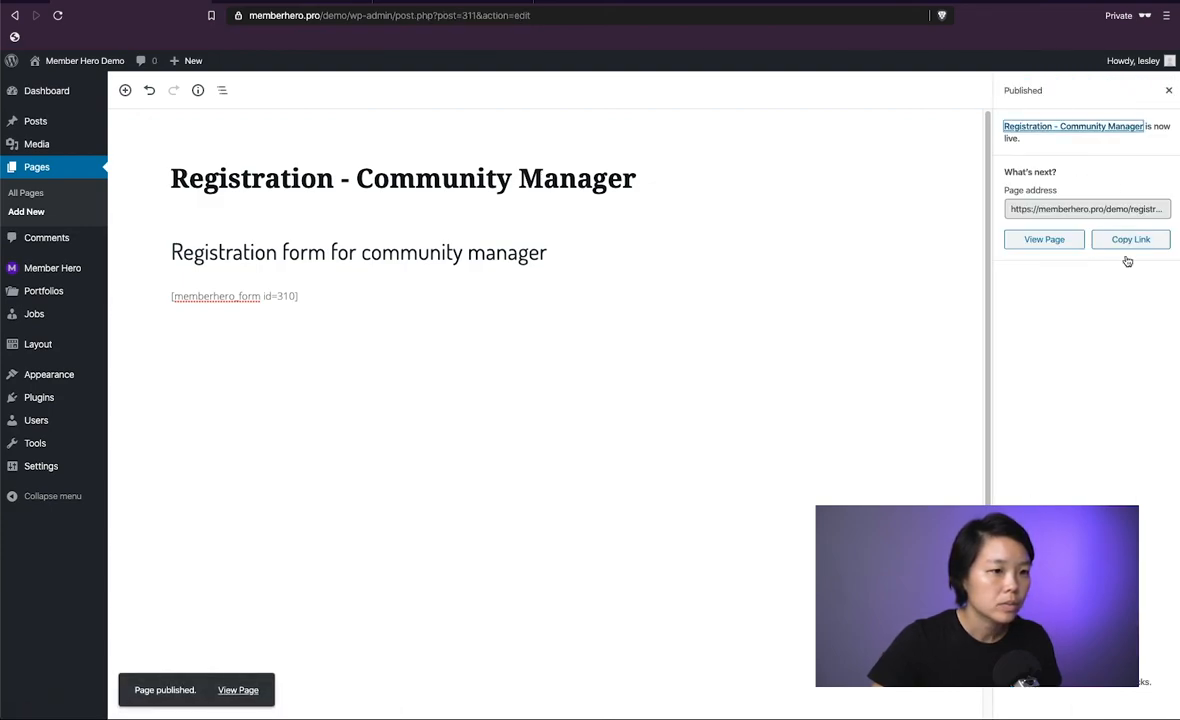
# View the published community manager registration page and check its address and its Username, Email Address and Password fields.
pyautogui.click(1045, 241)
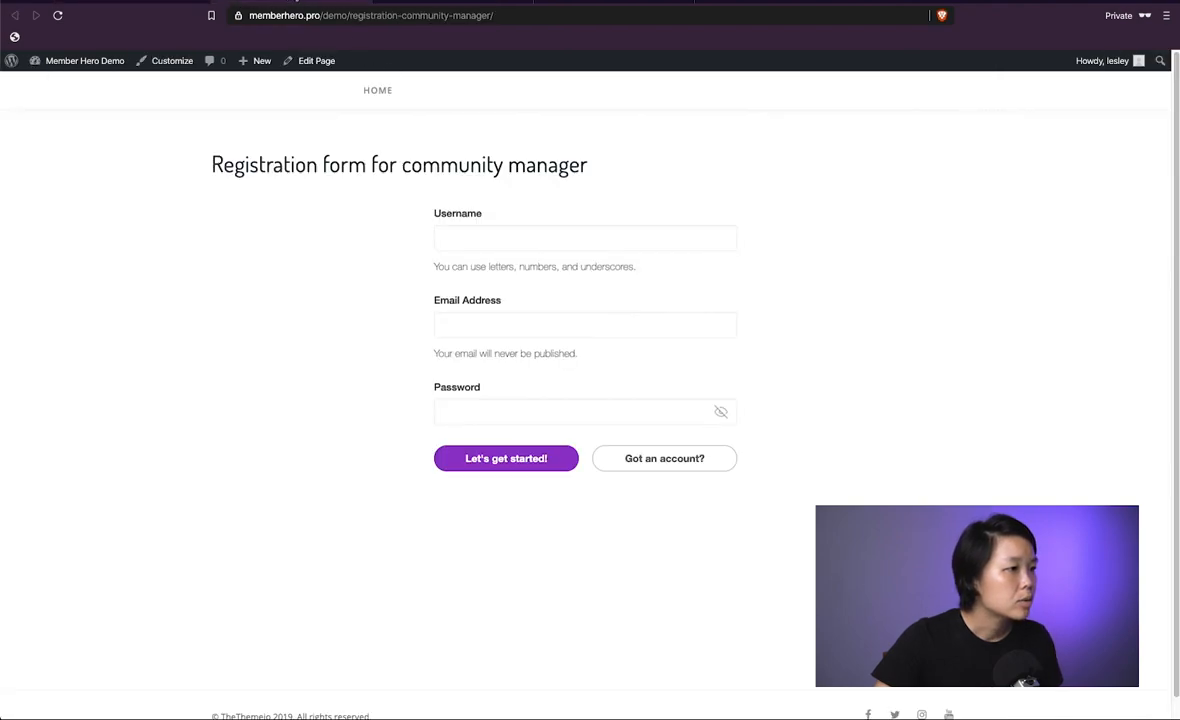
pyautogui.click(285, 17)
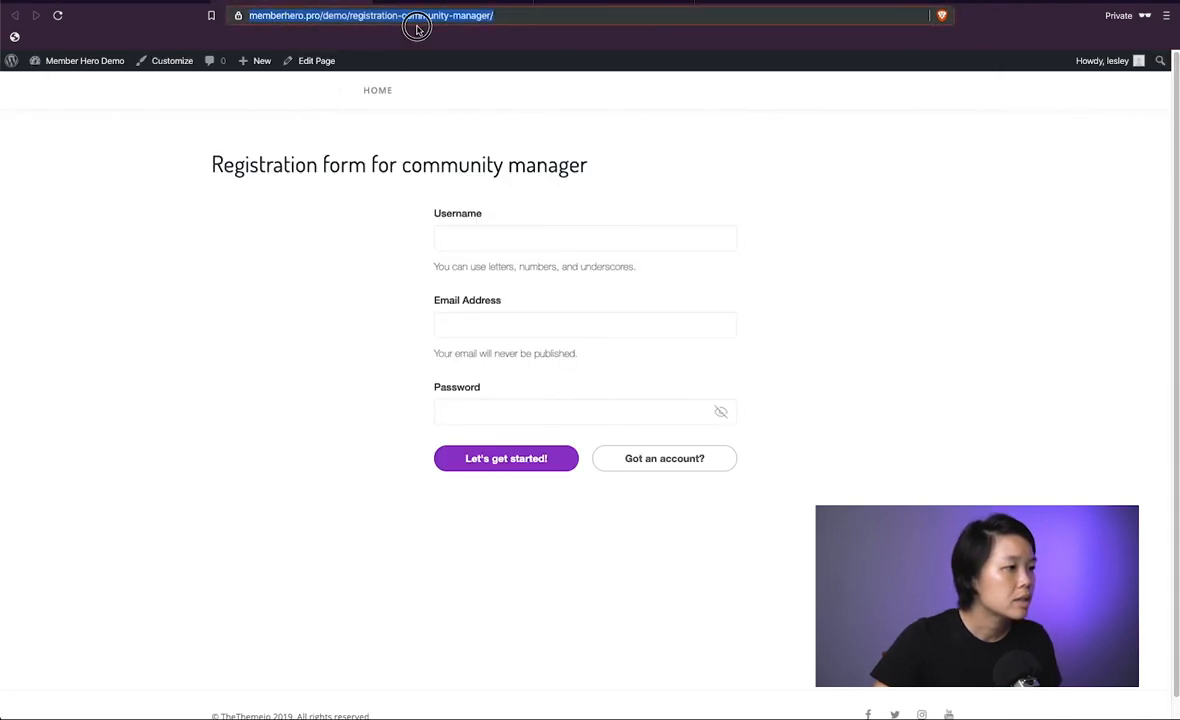
pyautogui.click(345, 242)
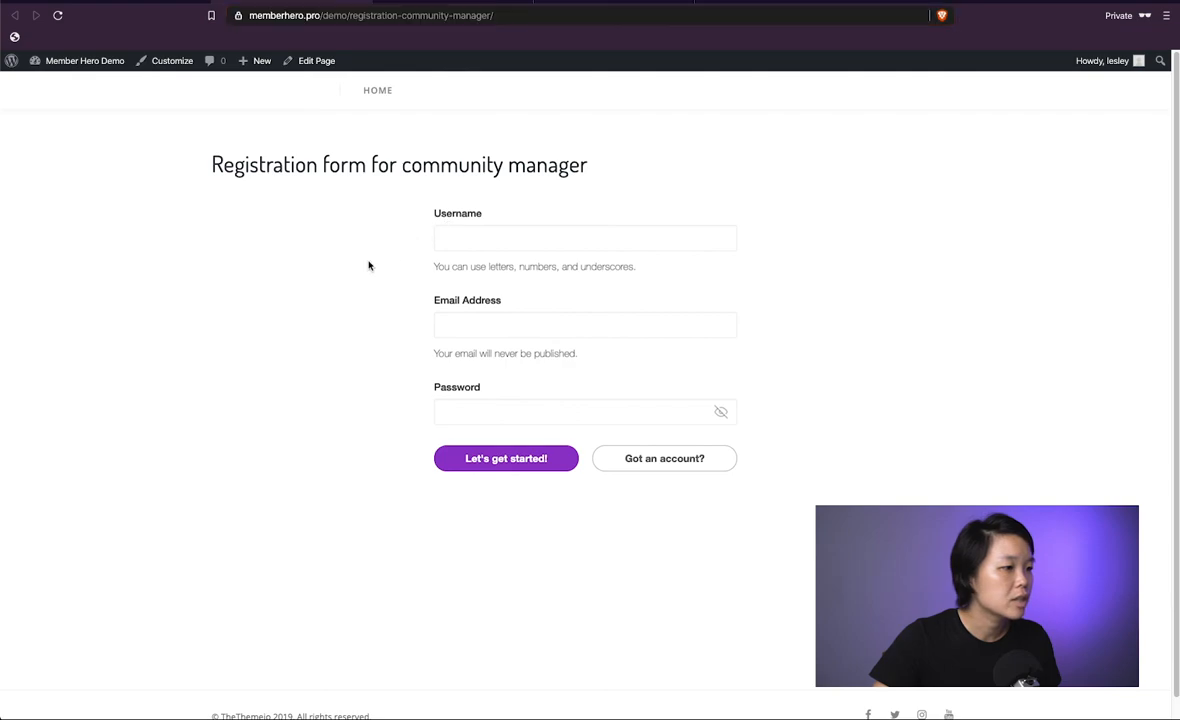
pyautogui.click(532, 240)
pyautogui.click(540, 326)
pyautogui.click(553, 406)
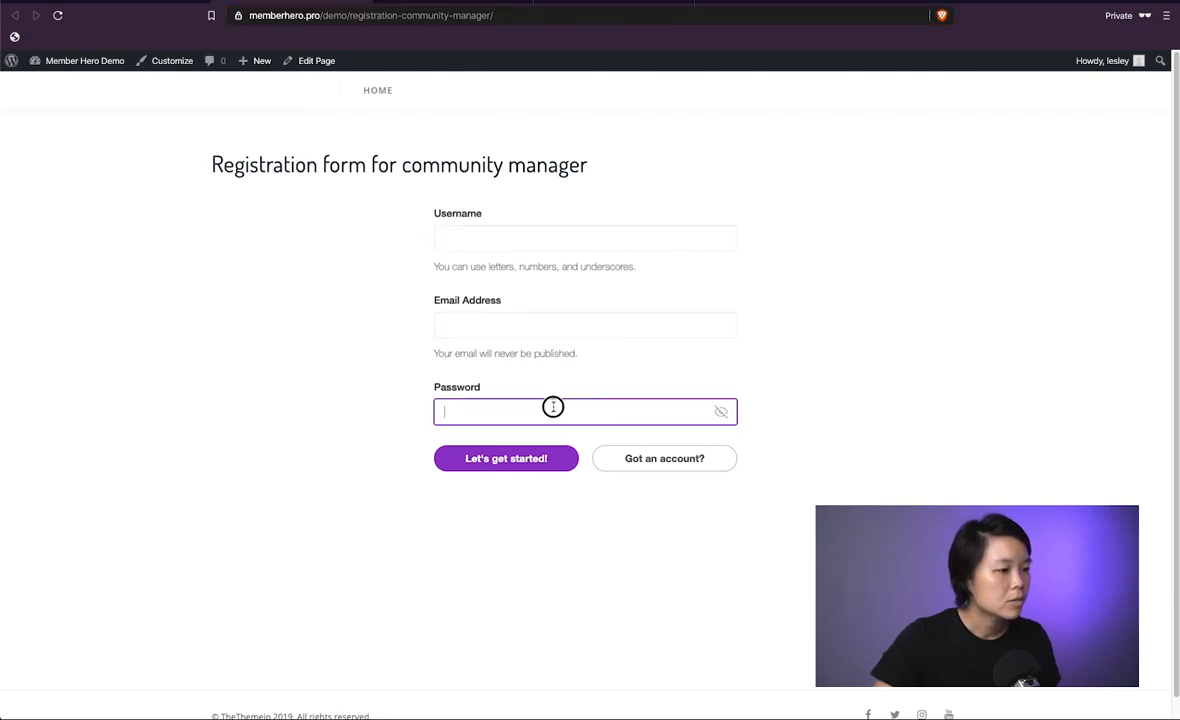